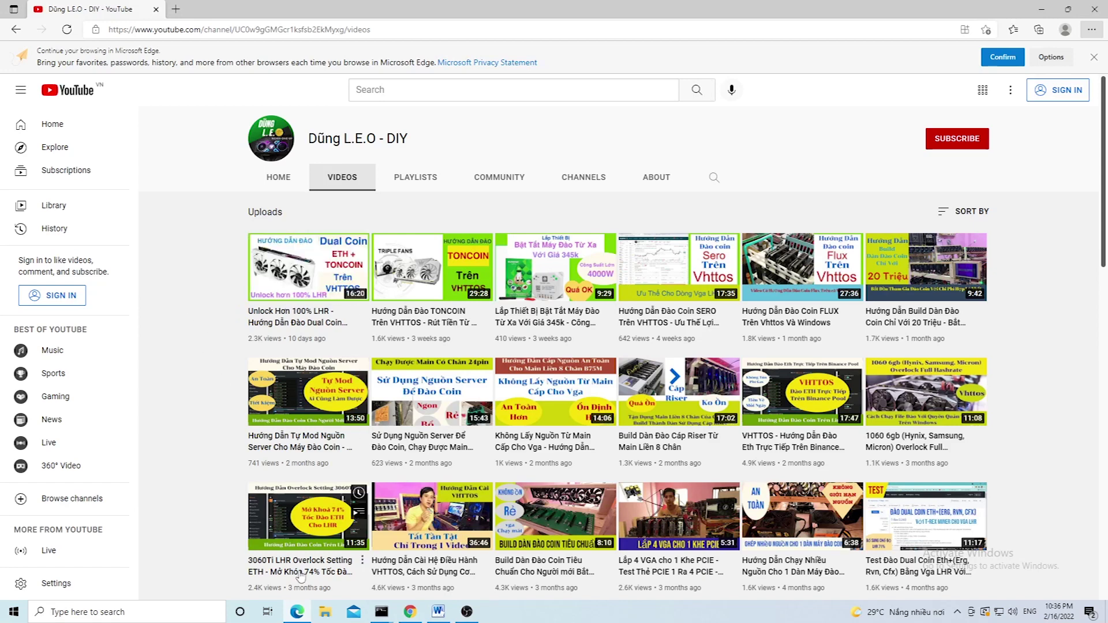
Switch to Chrome and open the NVIDIA RTX 3060 Ti LHR page from the GPU list on hashrate.no
click(410, 612)
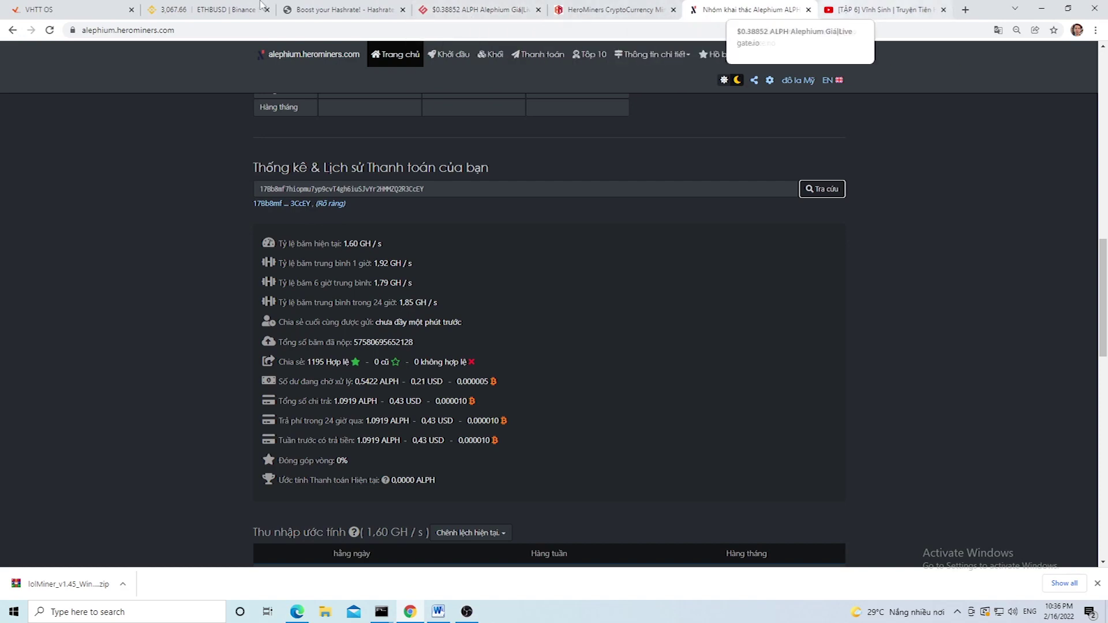
click(340, 9)
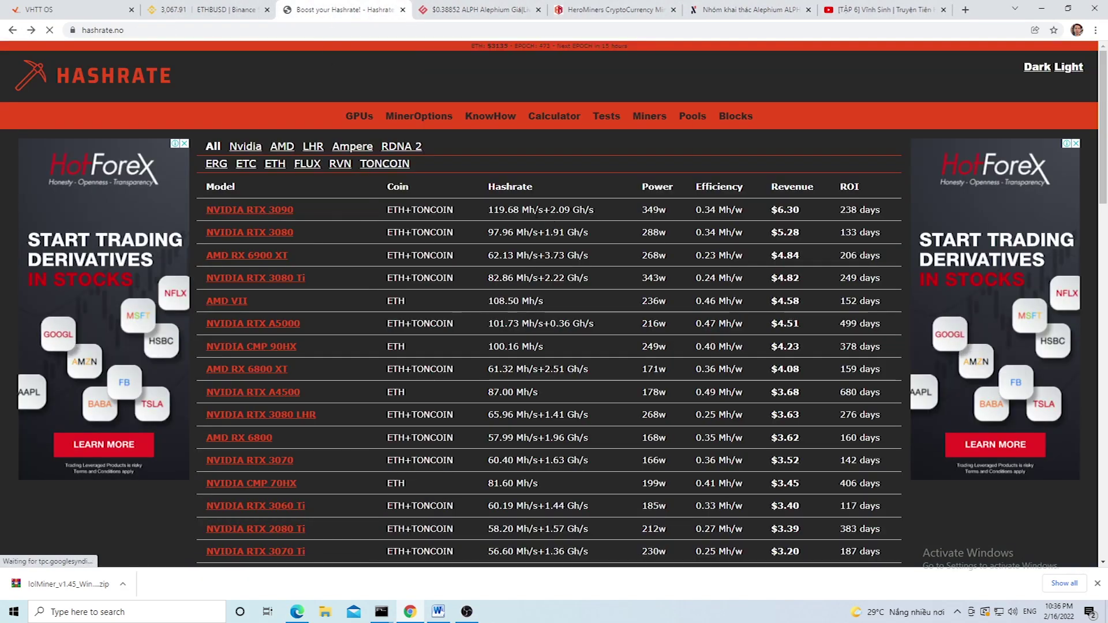
scroll(385, 340, down, 2)
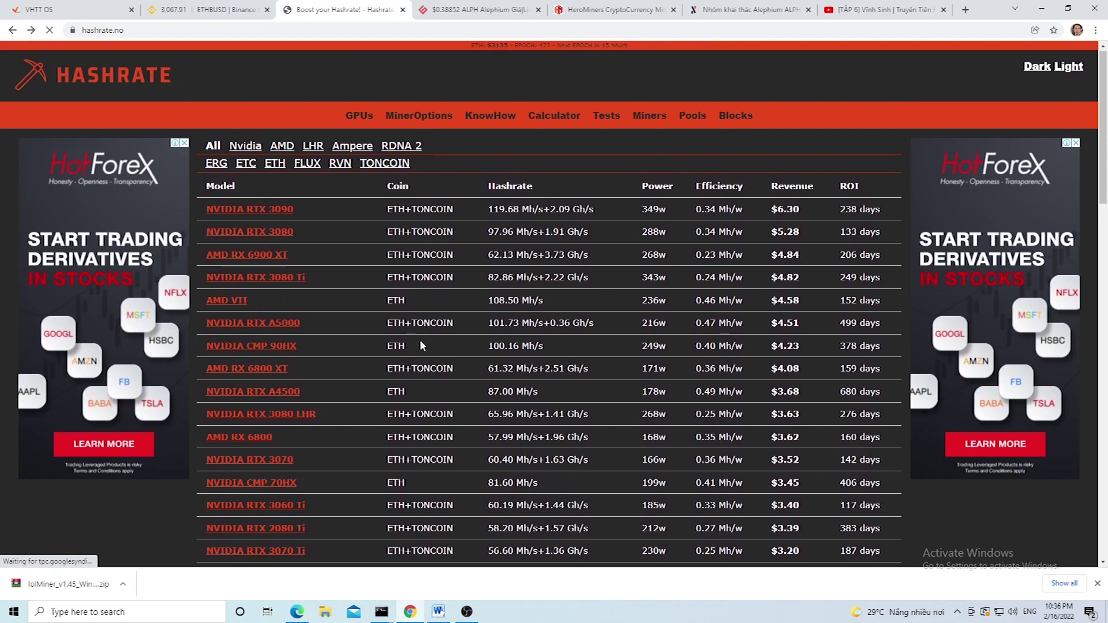
scroll(487, 321, down, 2)
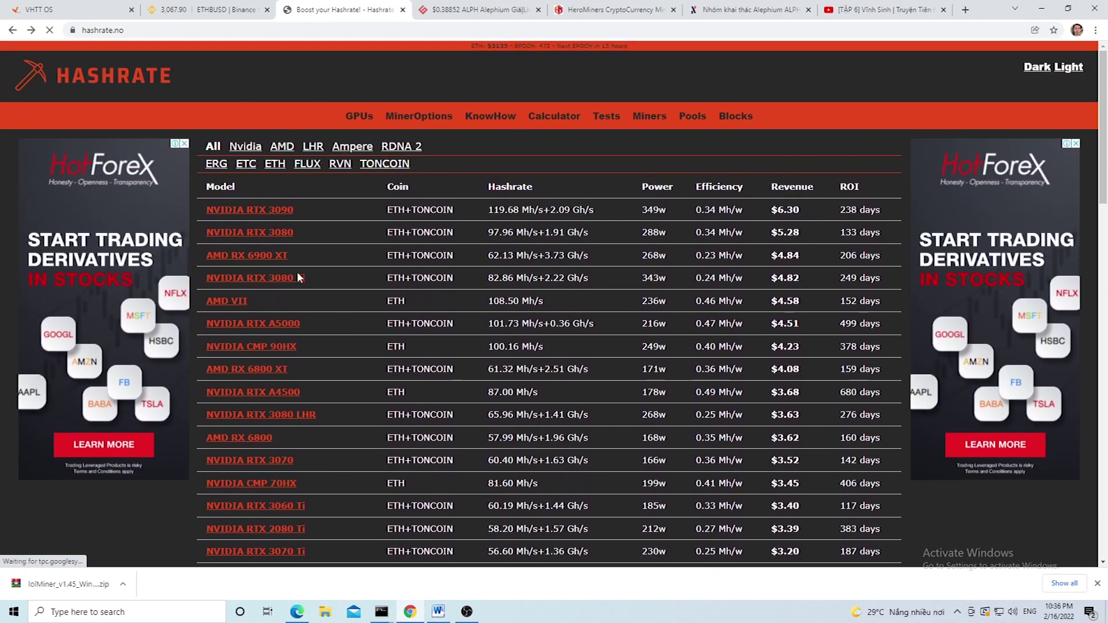
scroll(334, 240, down, 1)
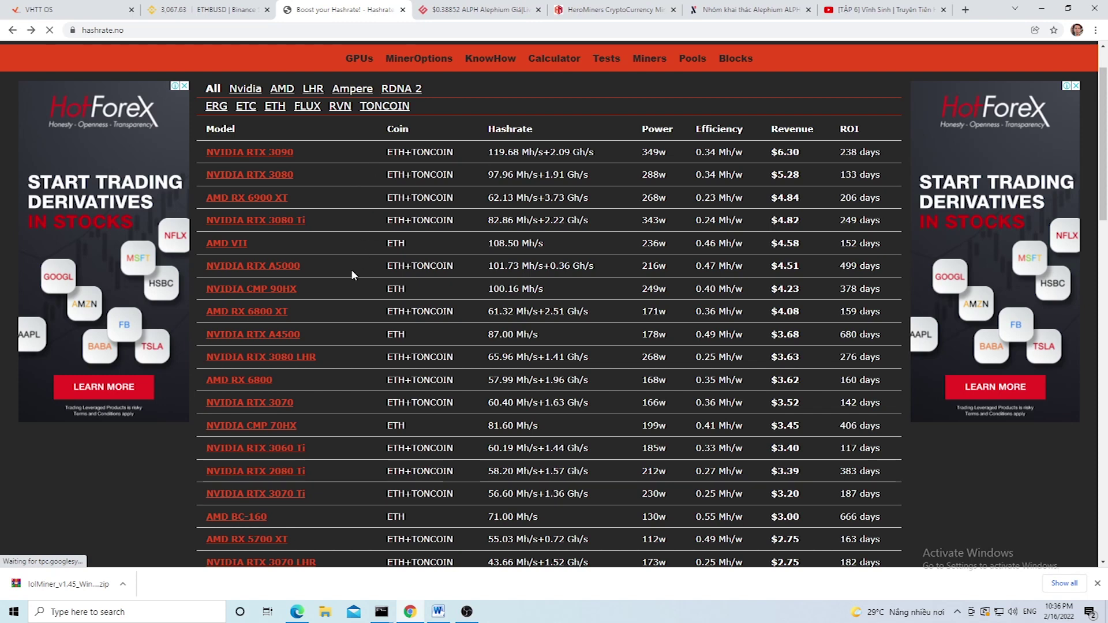
scroll(332, 303, down, 1)
scroll(331, 334, down, 1)
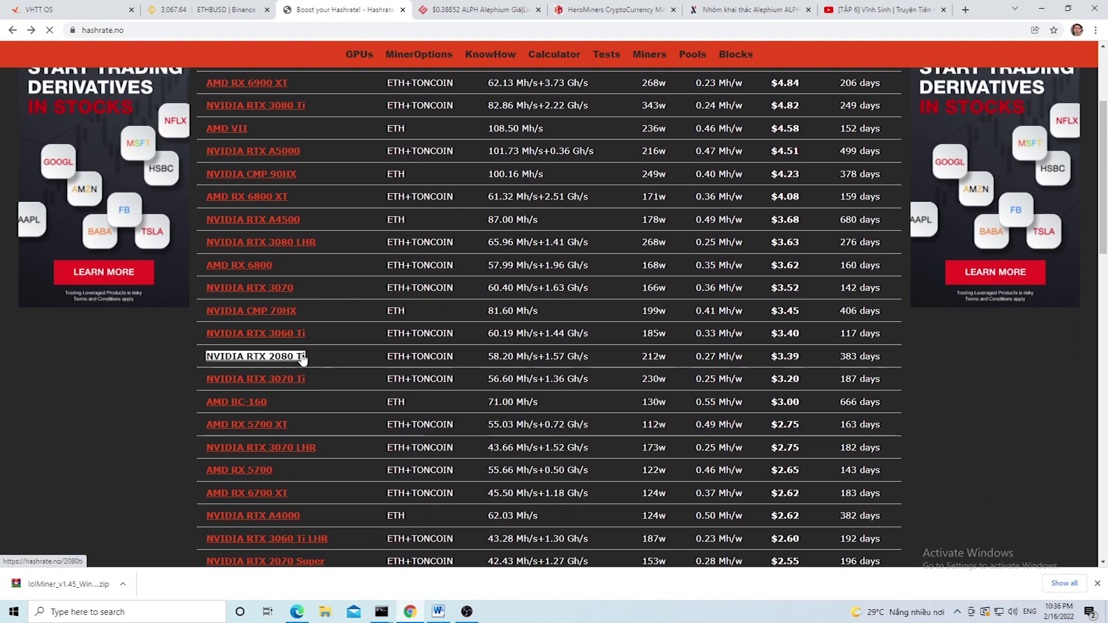
scroll(326, 373, down, 2)
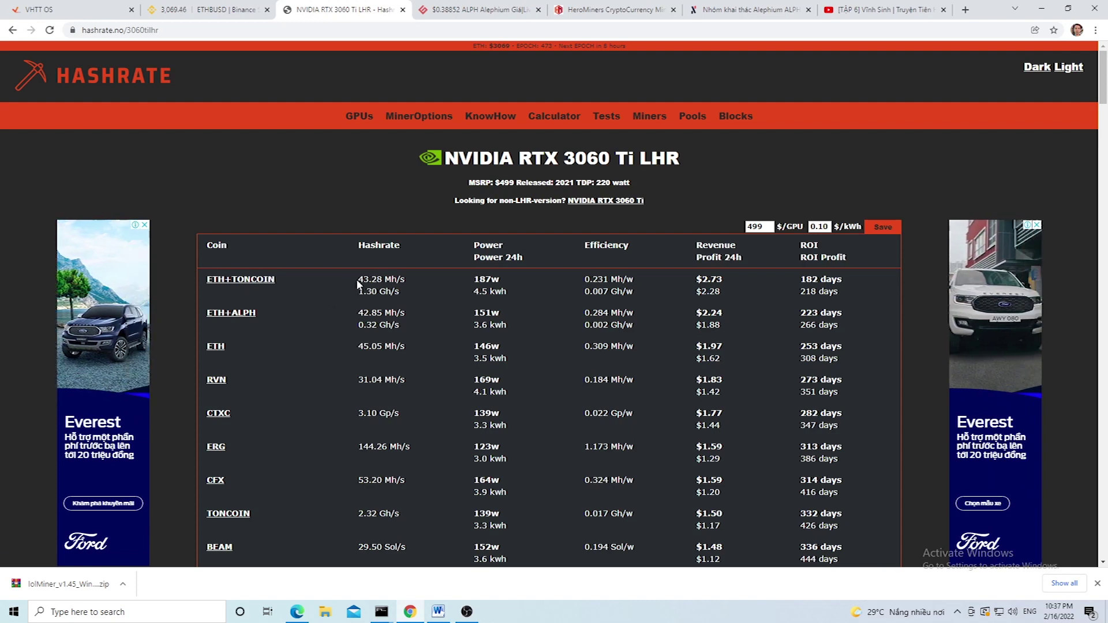
Compare the ETH+TONCOIN hashrate with the ETH+ALPH revenue and 24-hour profit for the RTX 3060 Ti LHR
drag(357, 281, 400, 291)
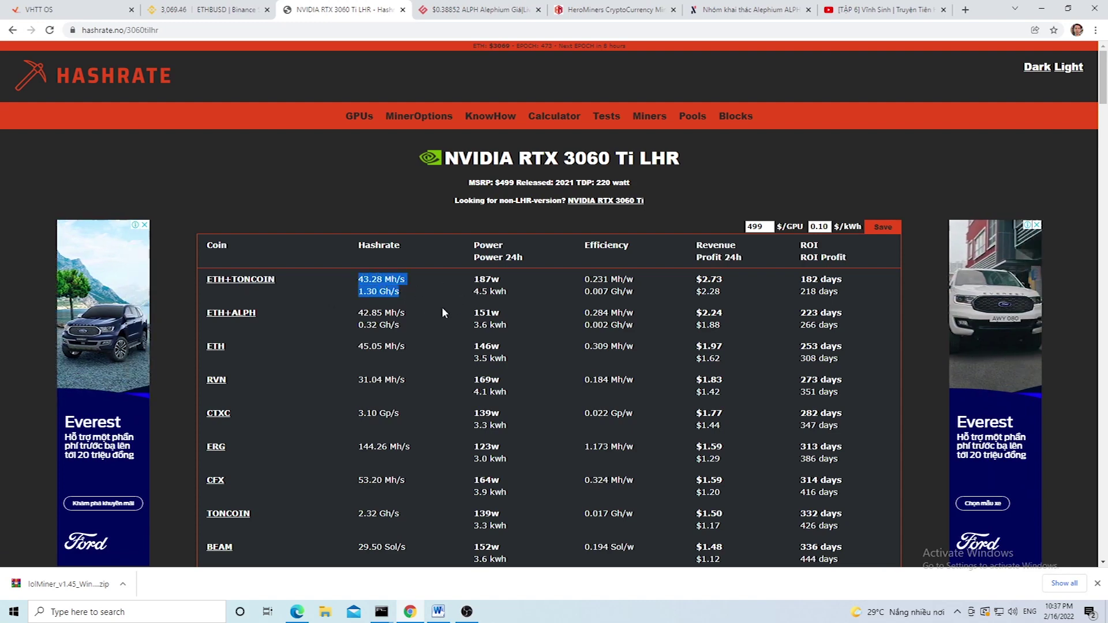
click(335, 330)
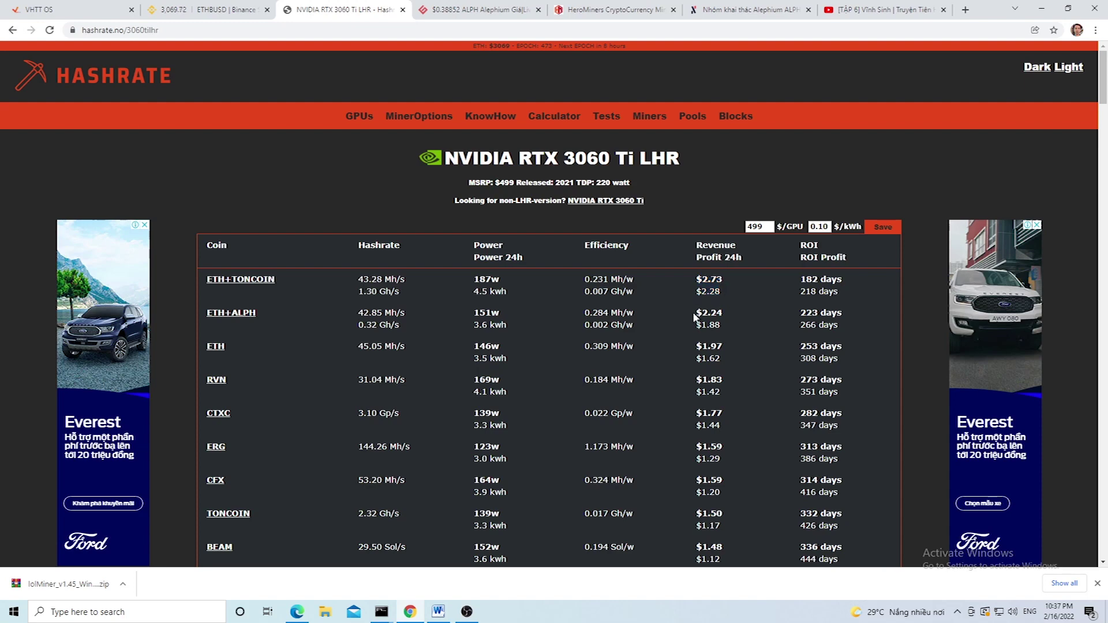
drag(692, 315, 723, 325)
click(696, 333)
drag(695, 325, 721, 325)
click(672, 312)
Compare the revenue and profit of mining TONCOIN alone and ALPH alone in the coin table
scroll(462, 386, down, 1)
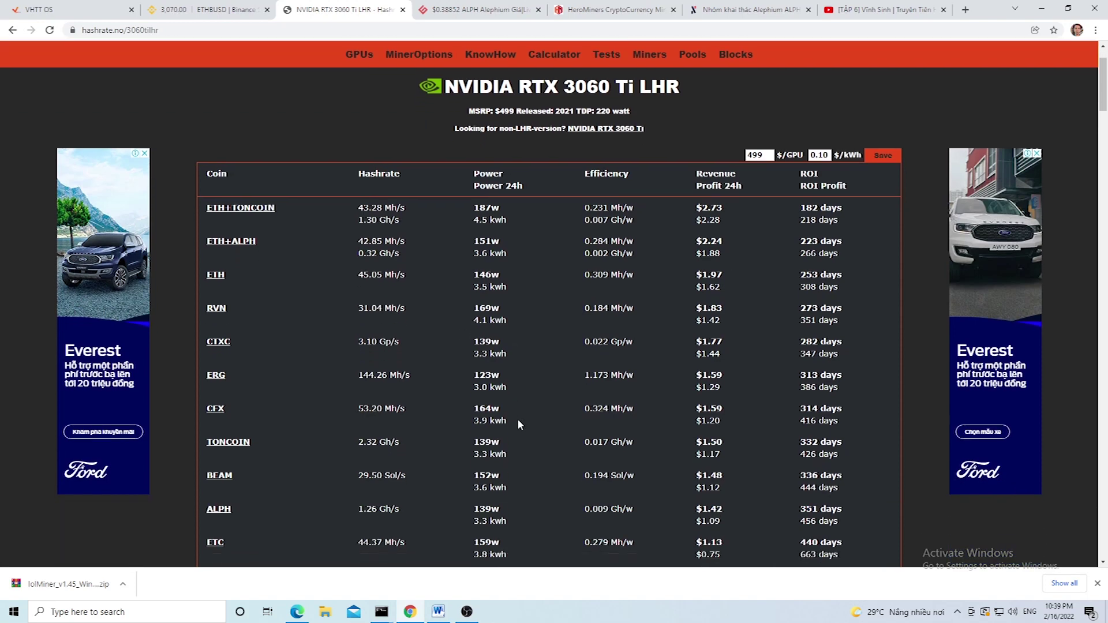
scroll(518, 423, down, 2)
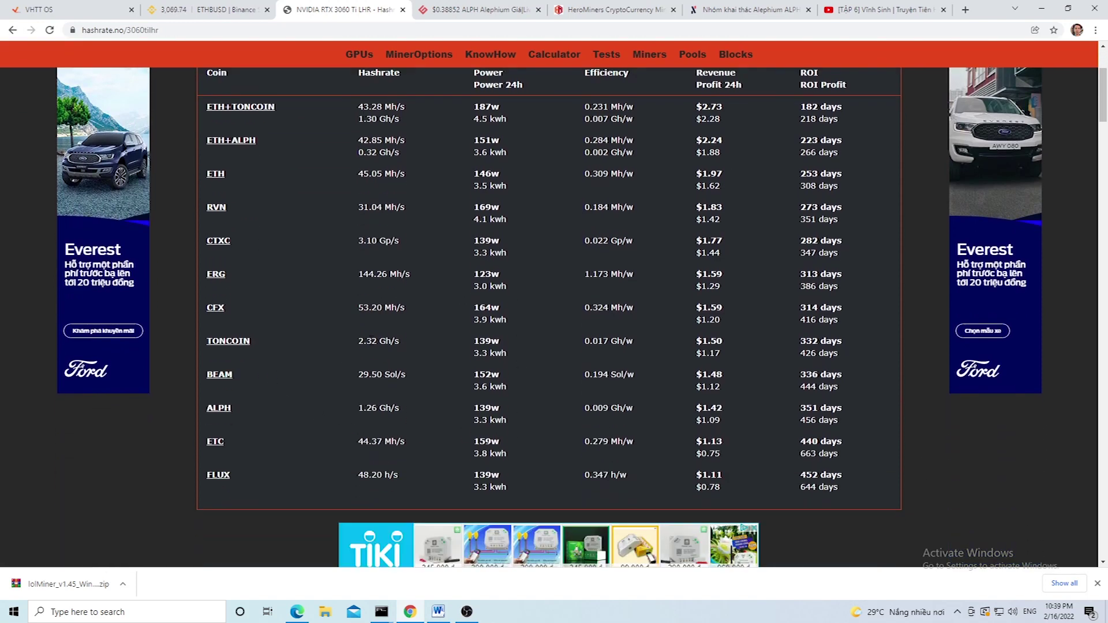
drag(695, 337, 722, 352)
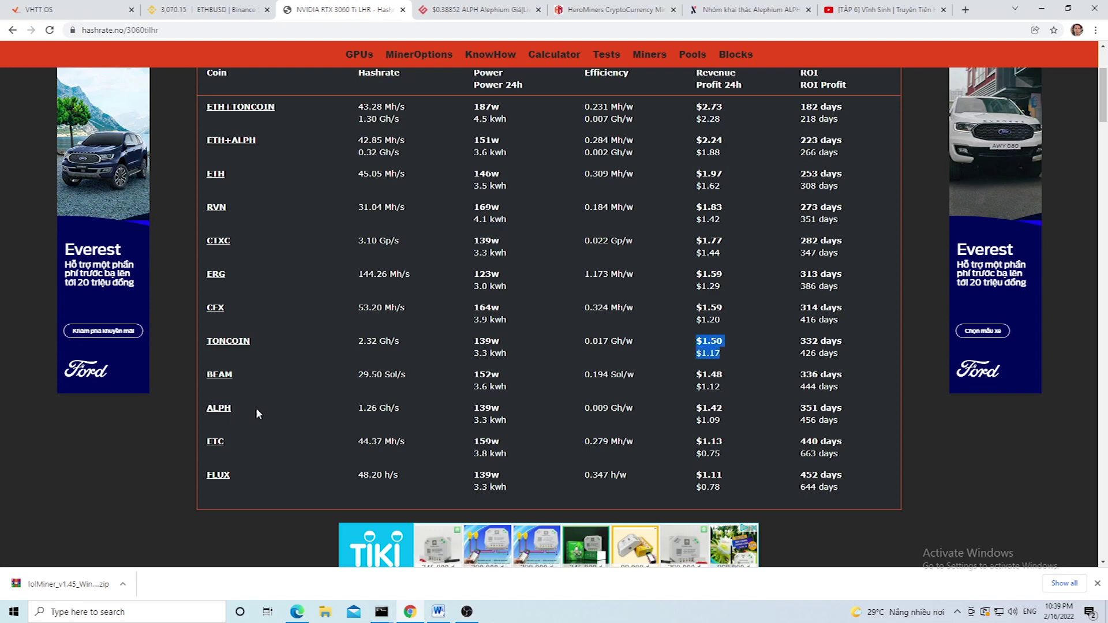
drag(693, 409, 735, 418)
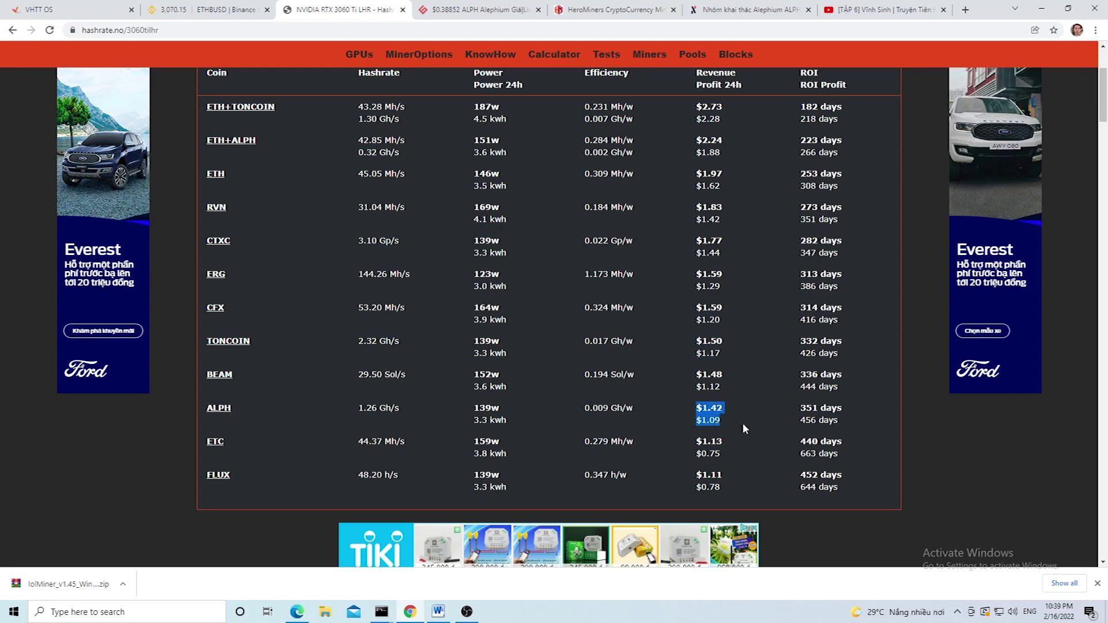
scroll(742, 422, up, 1)
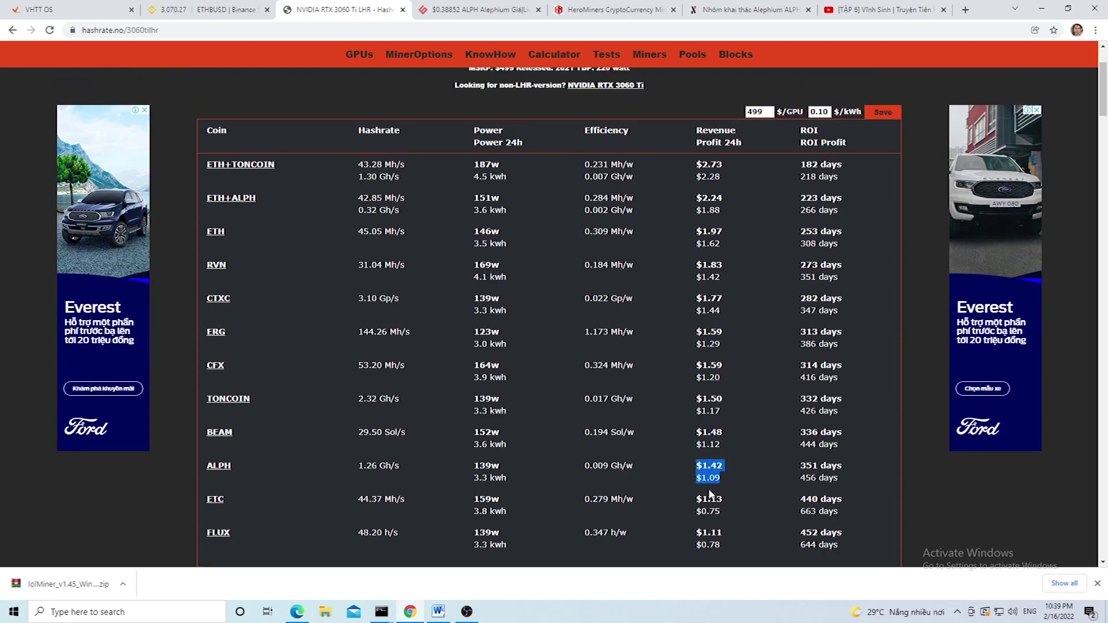
click(656, 335)
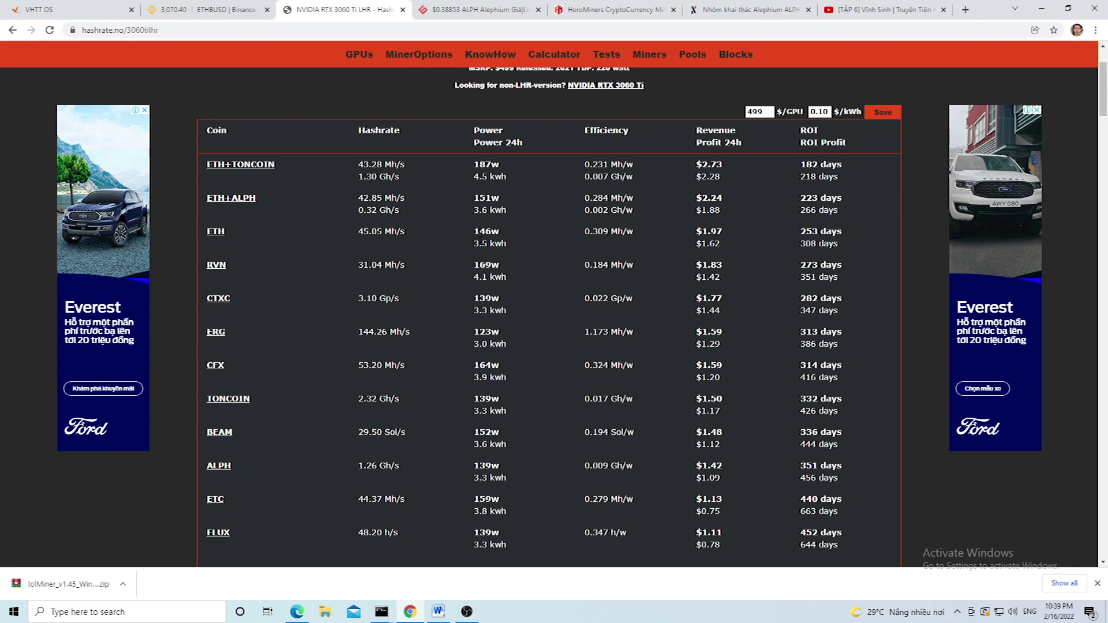
Review the ETH+ALPH row's power and hashrate, and try to open its detail page
drag(473, 198, 503, 201)
drag(341, 195, 400, 207)
click(505, 212)
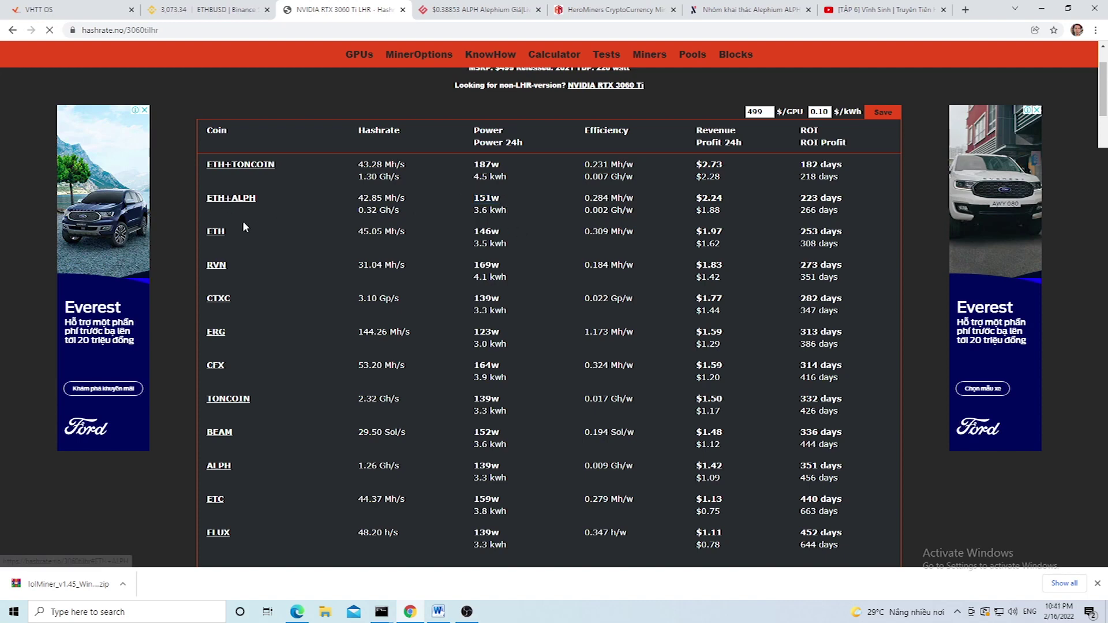
click(242, 202)
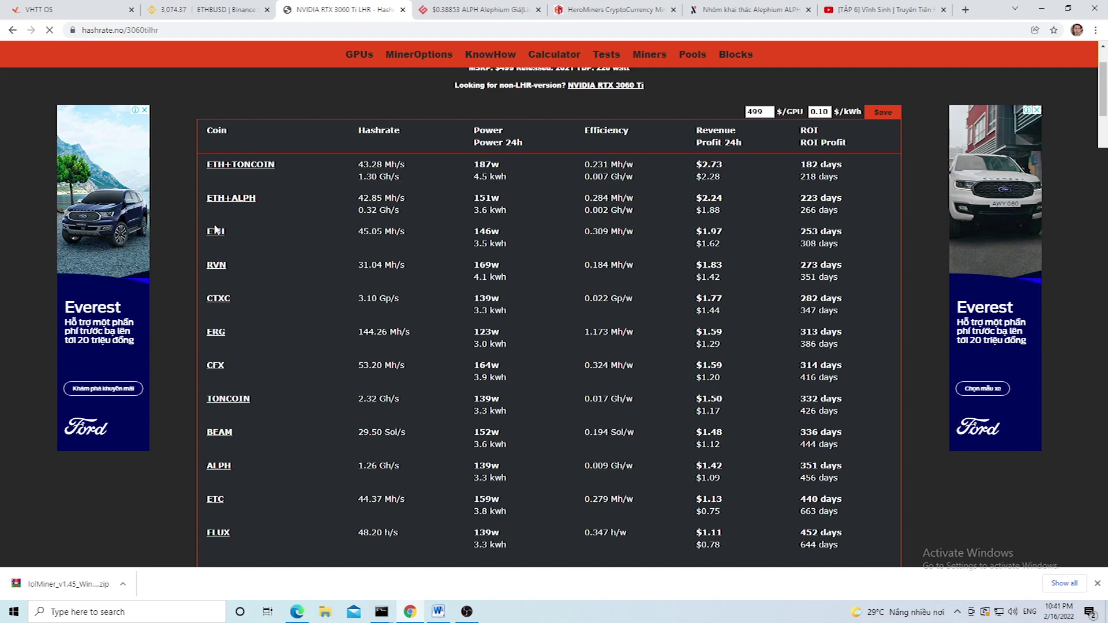
Check the current ALPH/USDT price on the Gate.io trading page
click(469, 10)
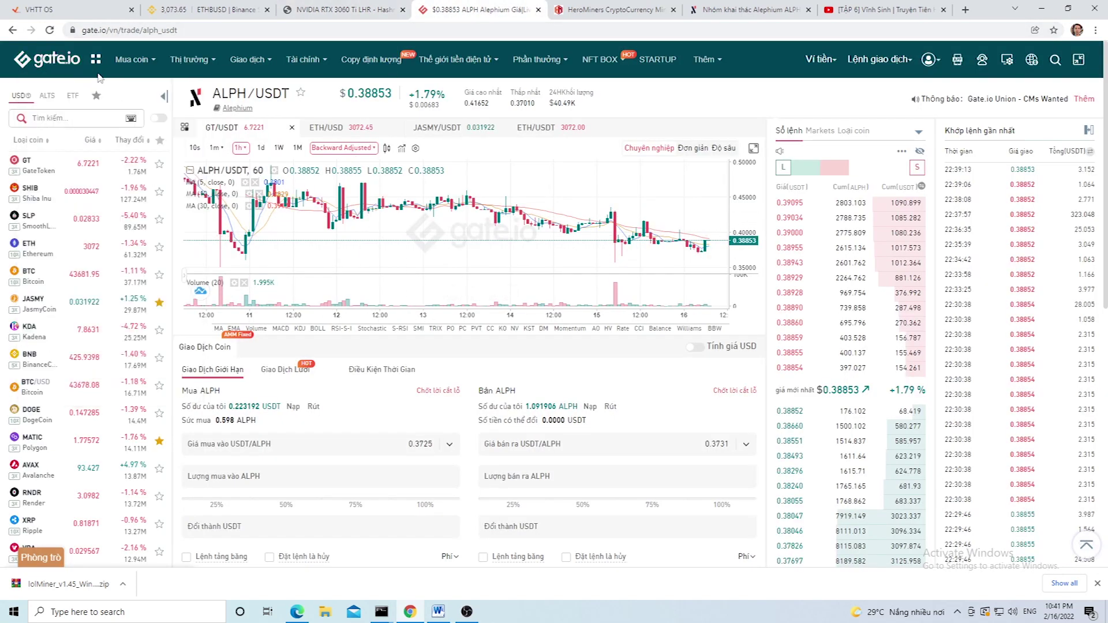
drag(346, 93, 377, 96)
click(374, 108)
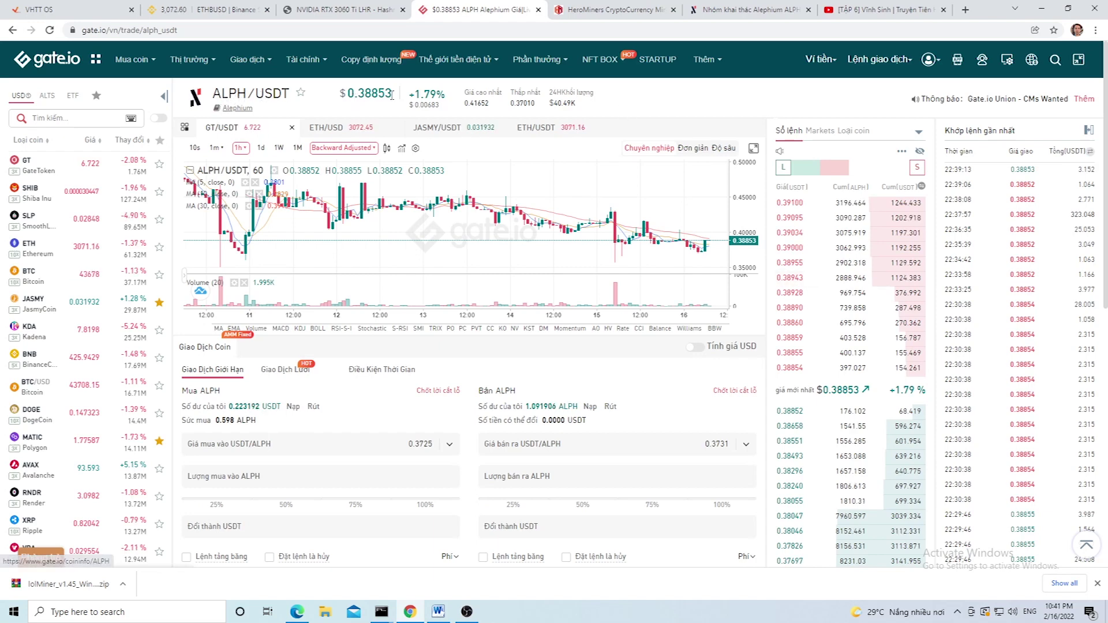
Open the Gate.io deposit page, search the coins for "alp" and select Alephium ALPH
mouse_move(812, 58)
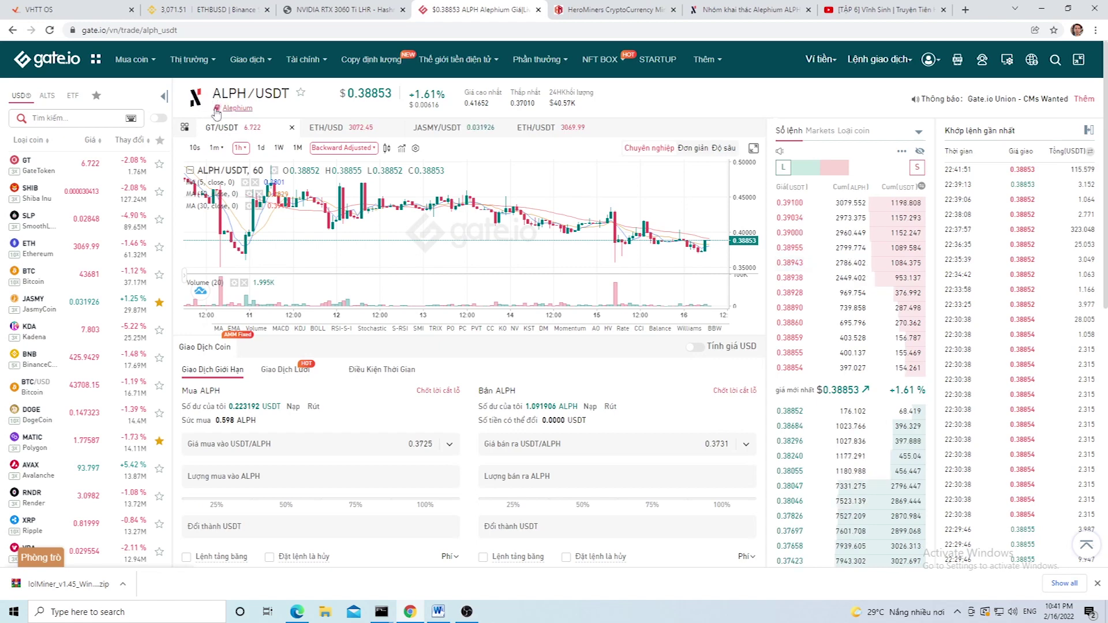
mouse_move(827, 75)
click(767, 120)
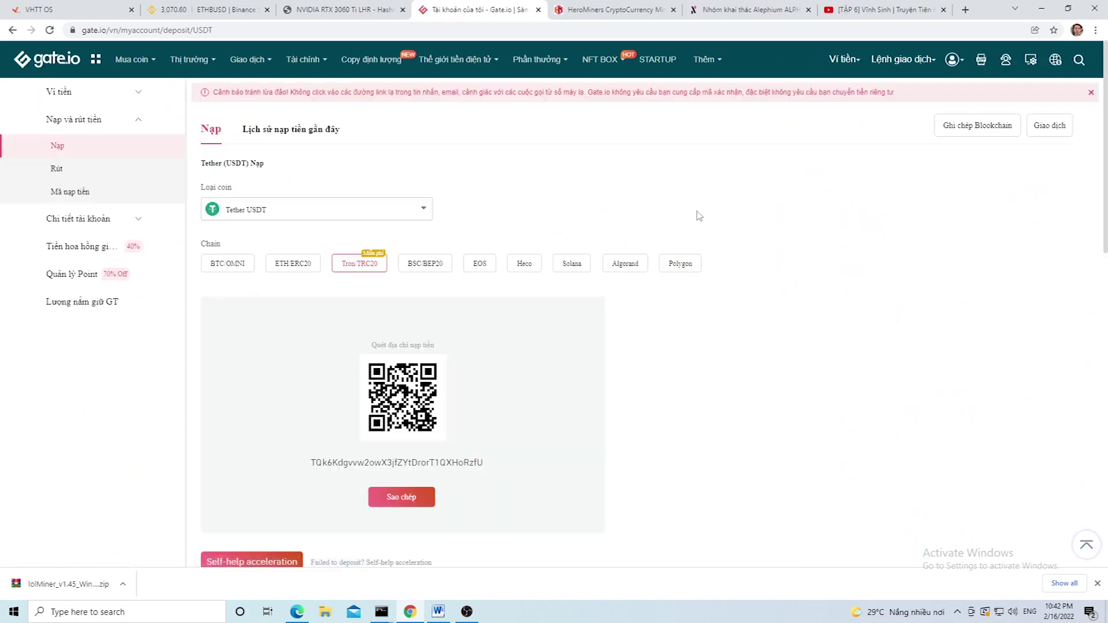
click(390, 212)
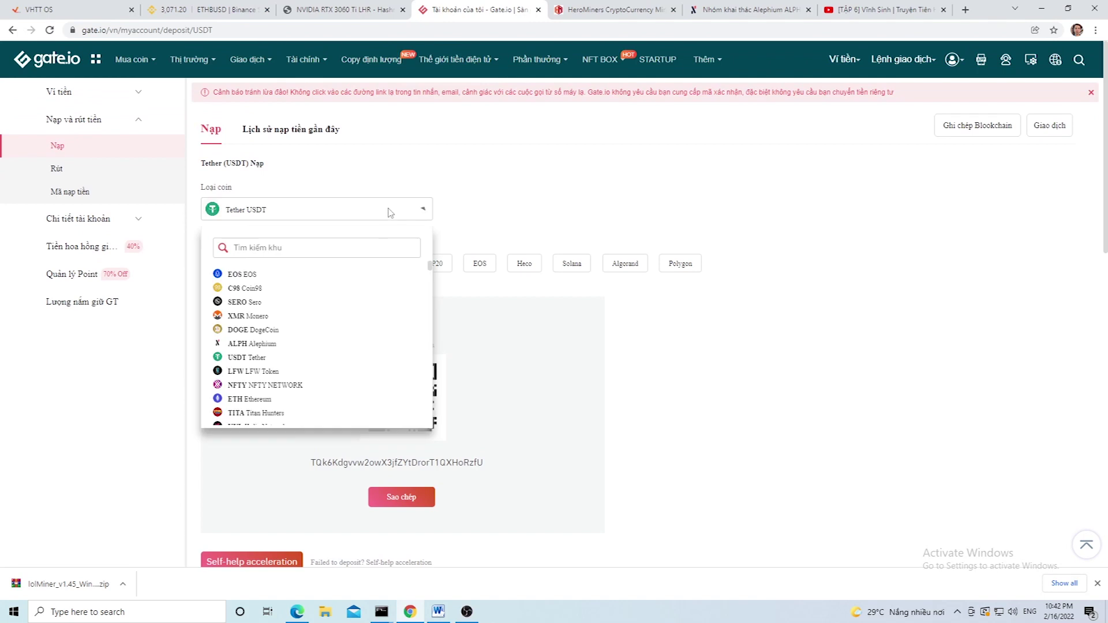
text(alp)
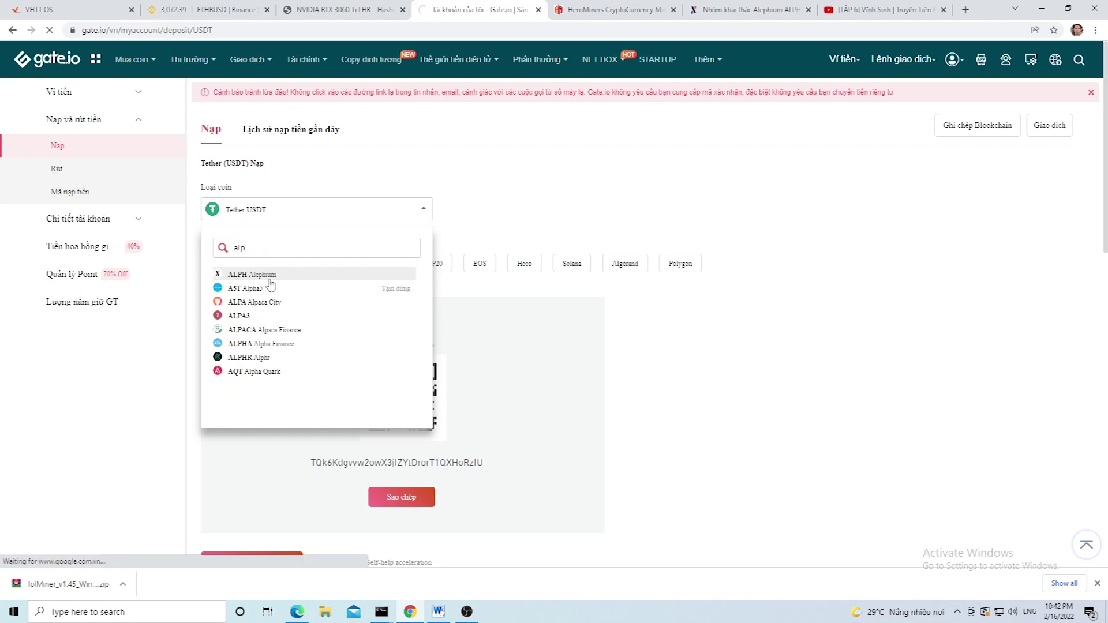
click(268, 279)
Examine the ALPH deposit page, including its coin selection, chain and wallet address
scroll(421, 294, down, 1)
scroll(406, 296, up, 1)
scroll(299, 248, down, 2)
scroll(300, 248, down, 2)
scroll(306, 242, up, 4)
scroll(311, 248, down, 3)
scroll(317, 254, up, 3)
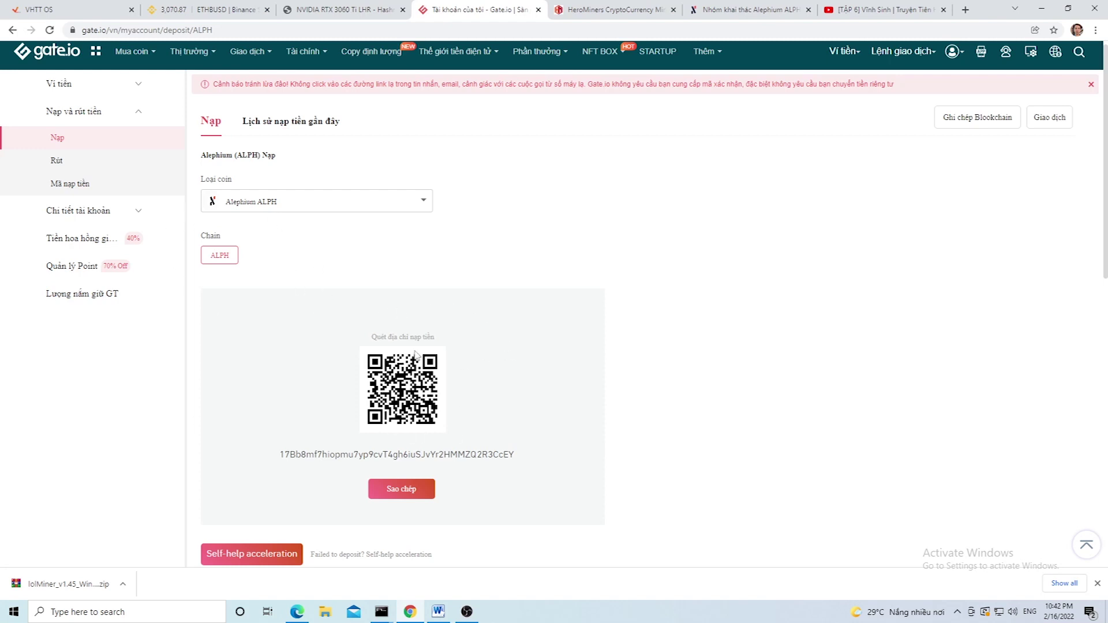
click(371, 205)
click(198, 245)
Open the details of the Eth+ALPH-Trex rig in VHTT OS and inspect its miner console and overclock settings
click(38, 9)
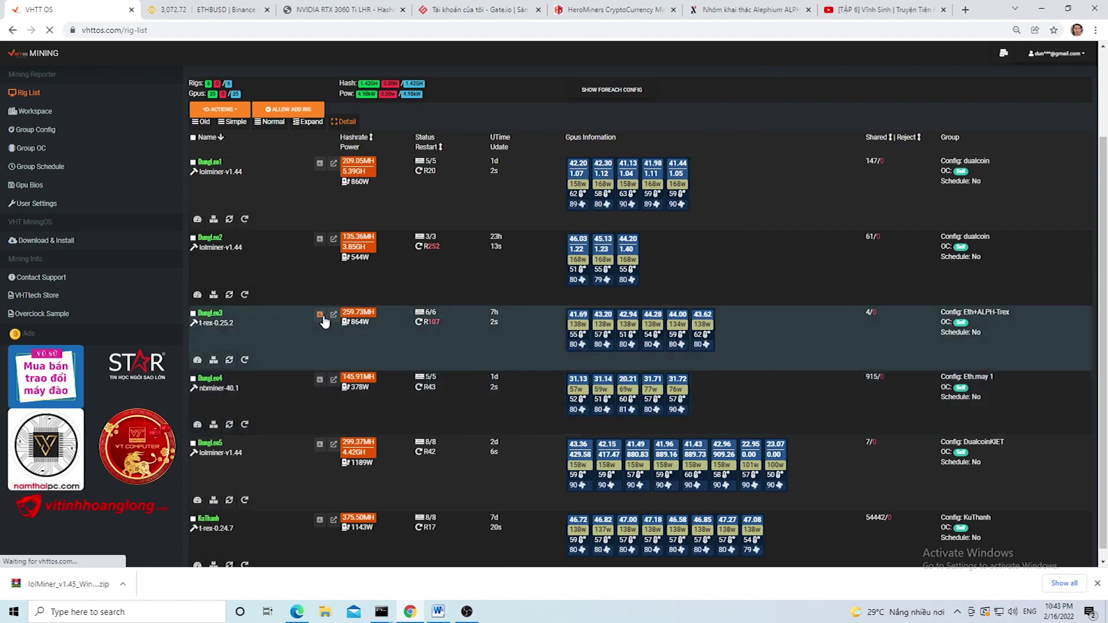
click(320, 315)
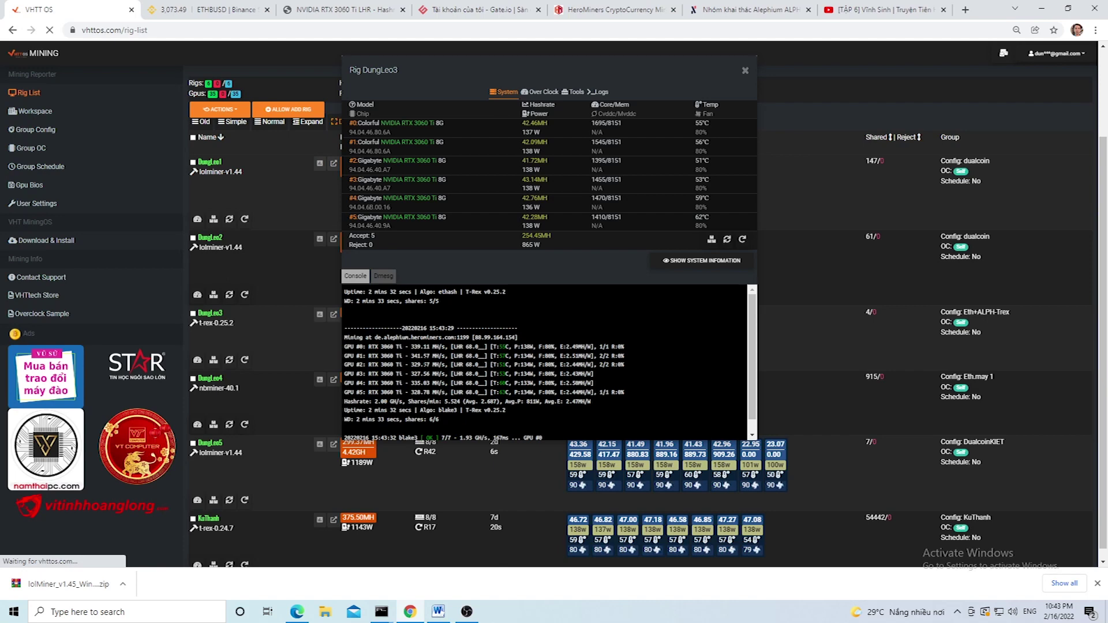
drag(344, 344, 444, 395)
click(674, 364)
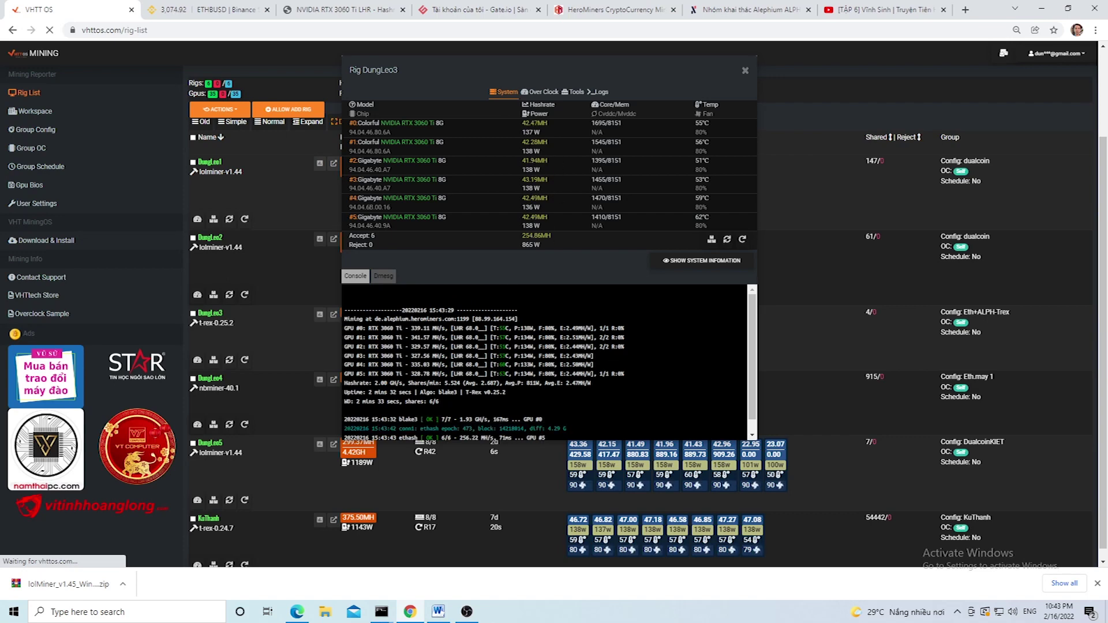
click(537, 94)
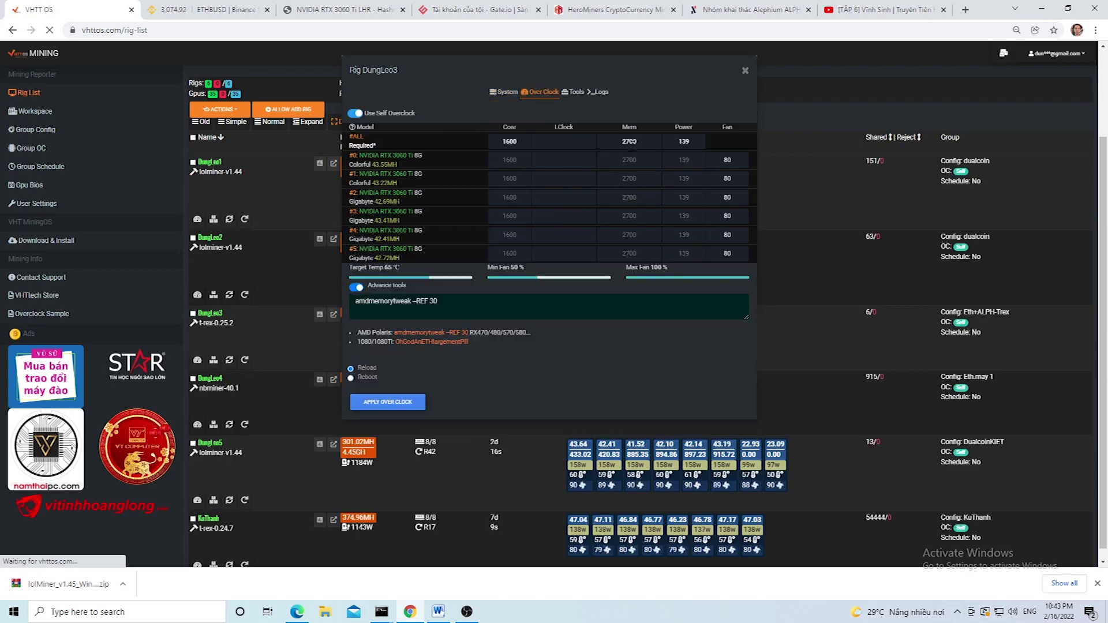
click(504, 91)
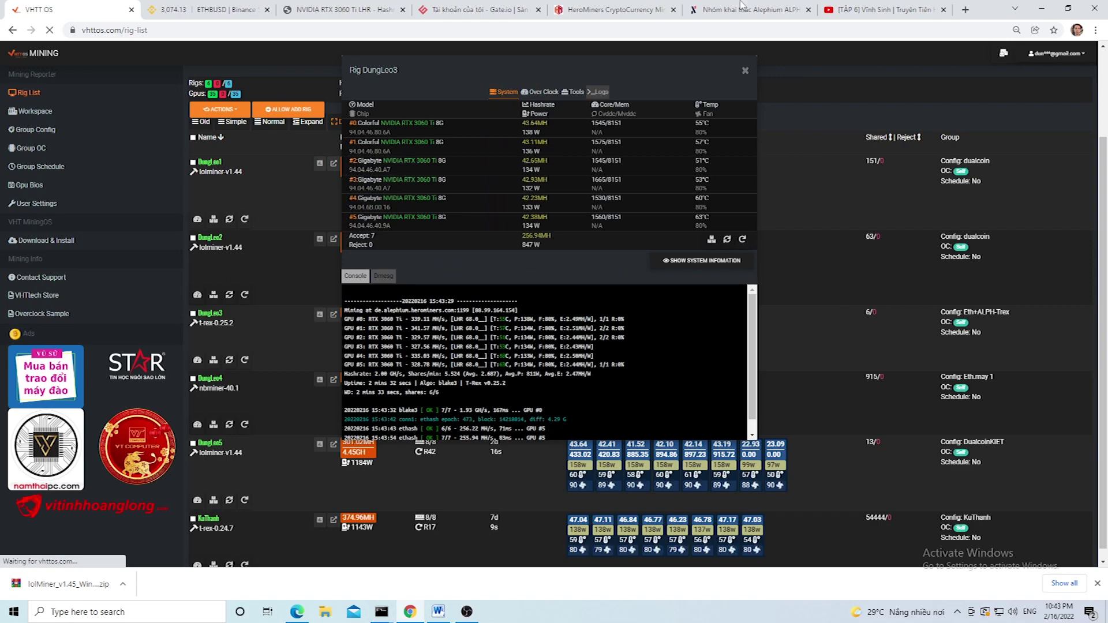
Compare the ETH+ALPH power and hashrate listed on hashrate.no with the Eth+ALPH-Trex rig's details
click(349, 8)
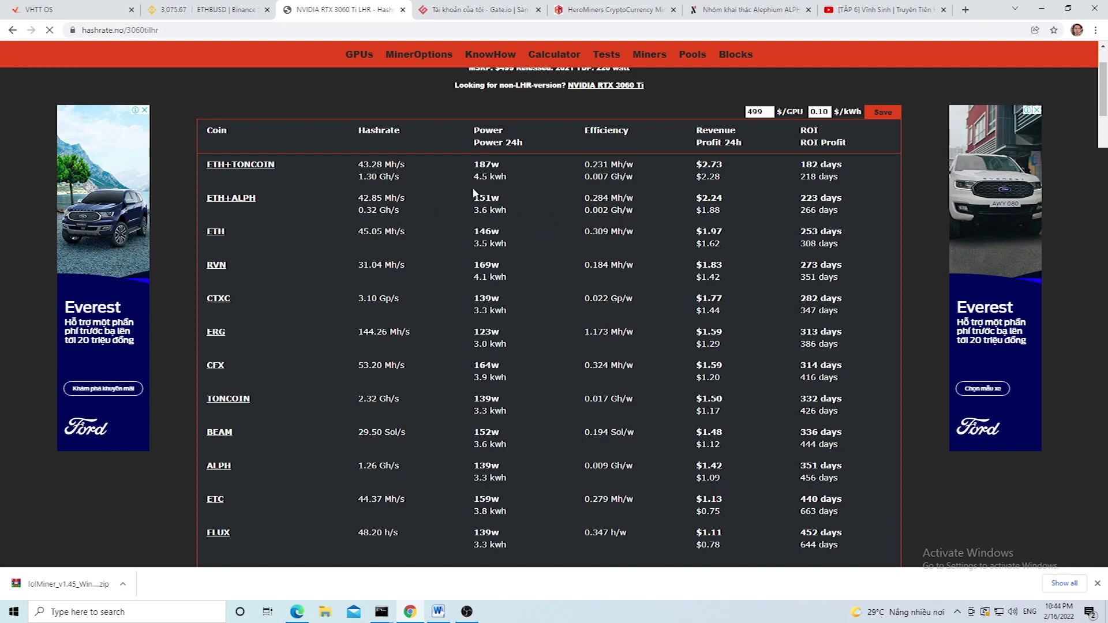
drag(469, 199, 502, 209)
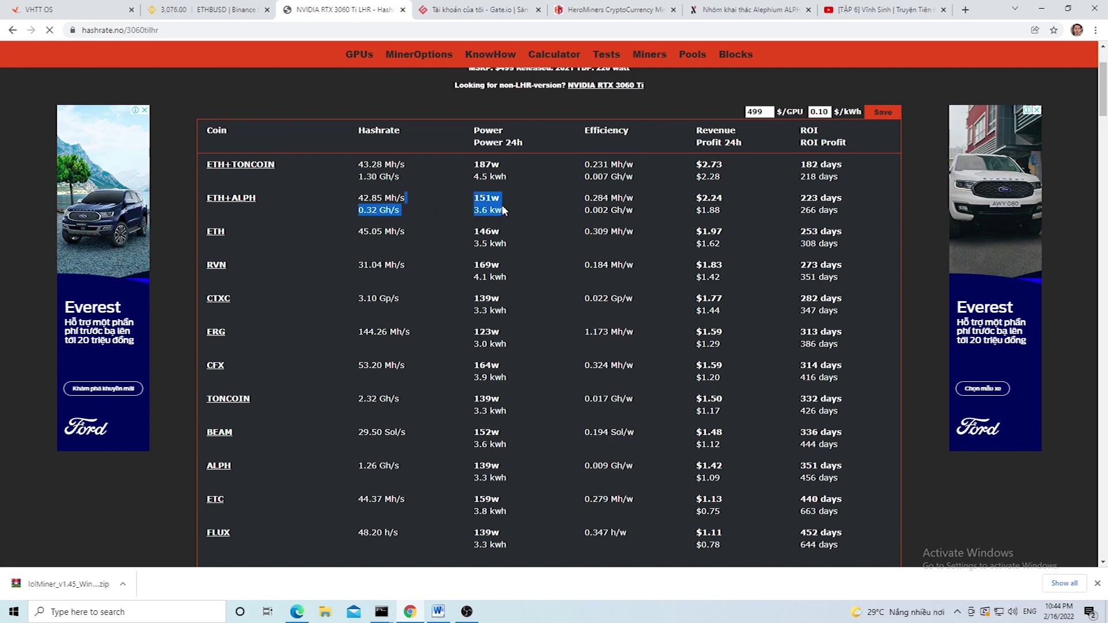
click(518, 213)
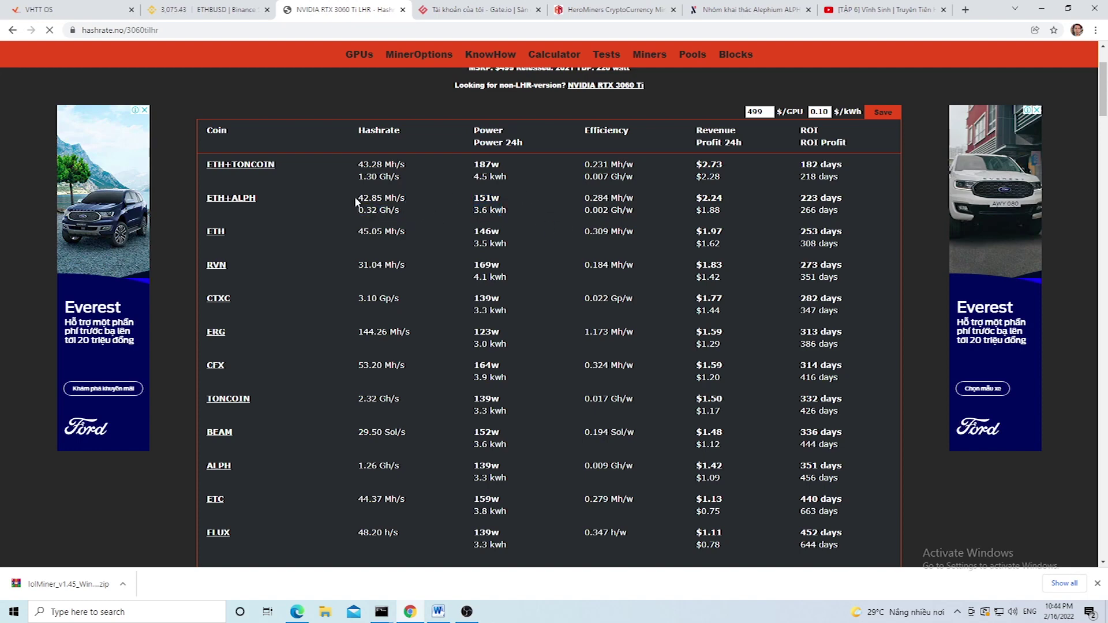
drag(357, 197, 397, 214)
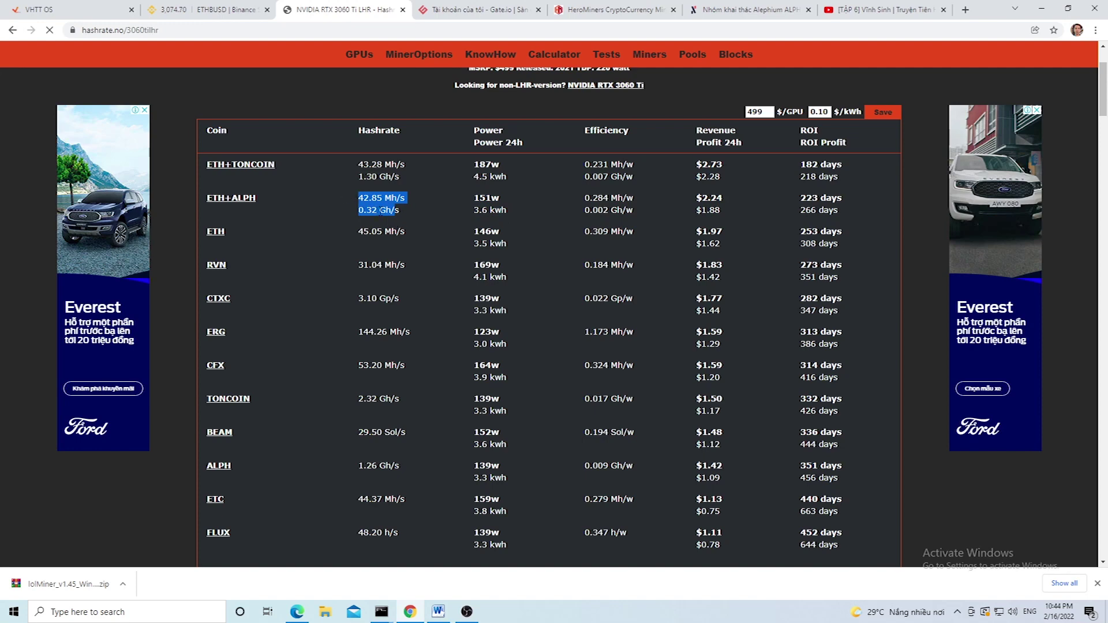
click(330, 184)
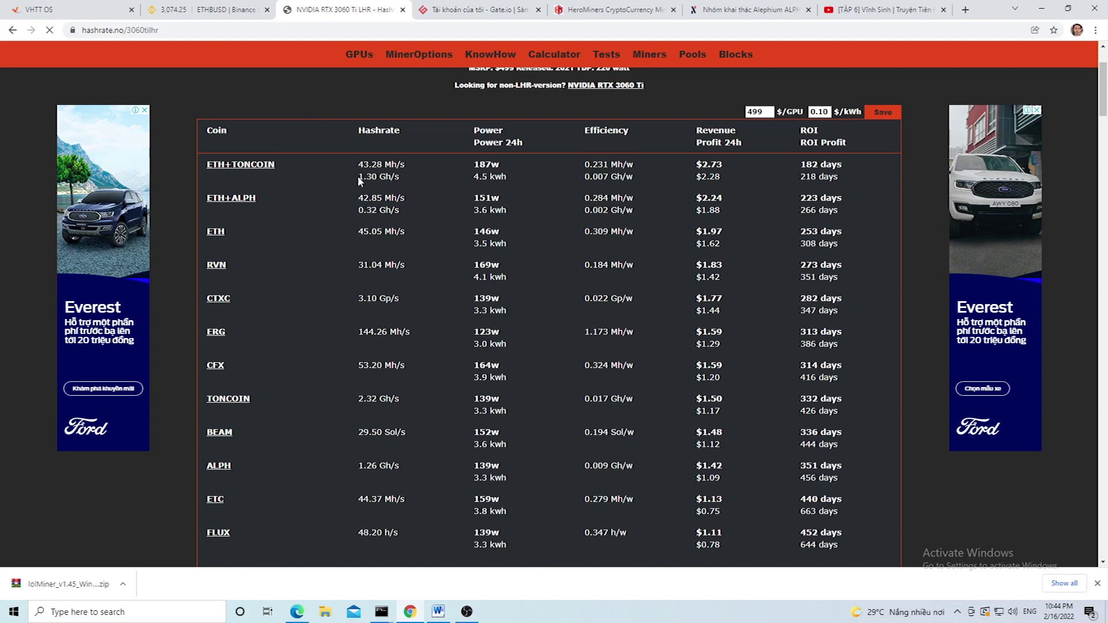
key(ctrl+1)
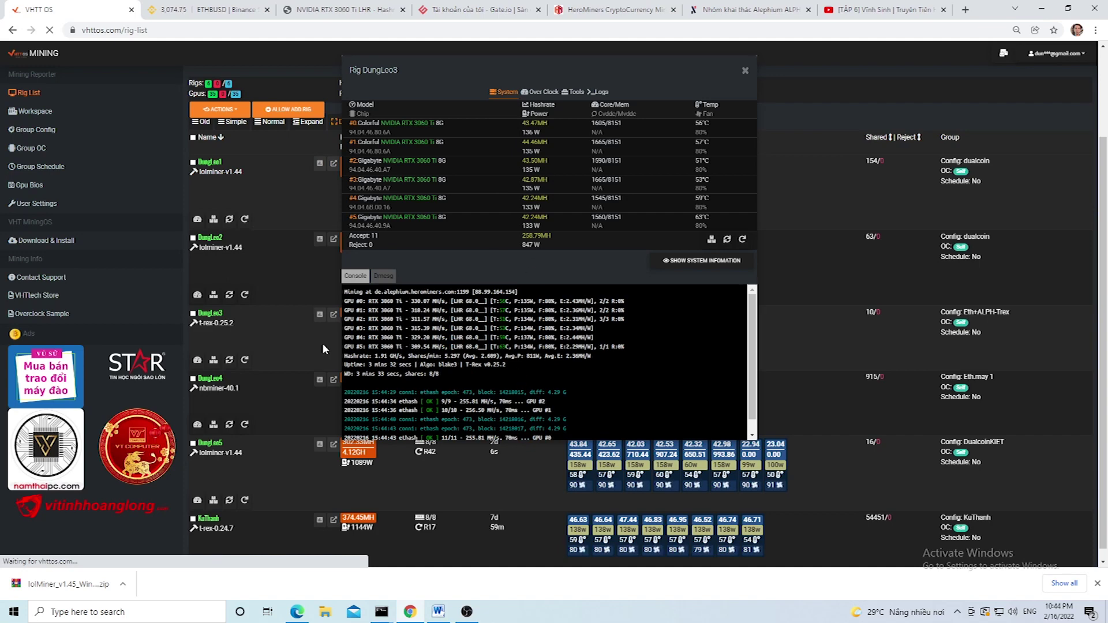
Compare the ALPH hashrate per GPU in the rig's miner console with the ETH+ALPH hashrate on hashrate.no
drag(407, 296, 450, 347)
click(450, 347)
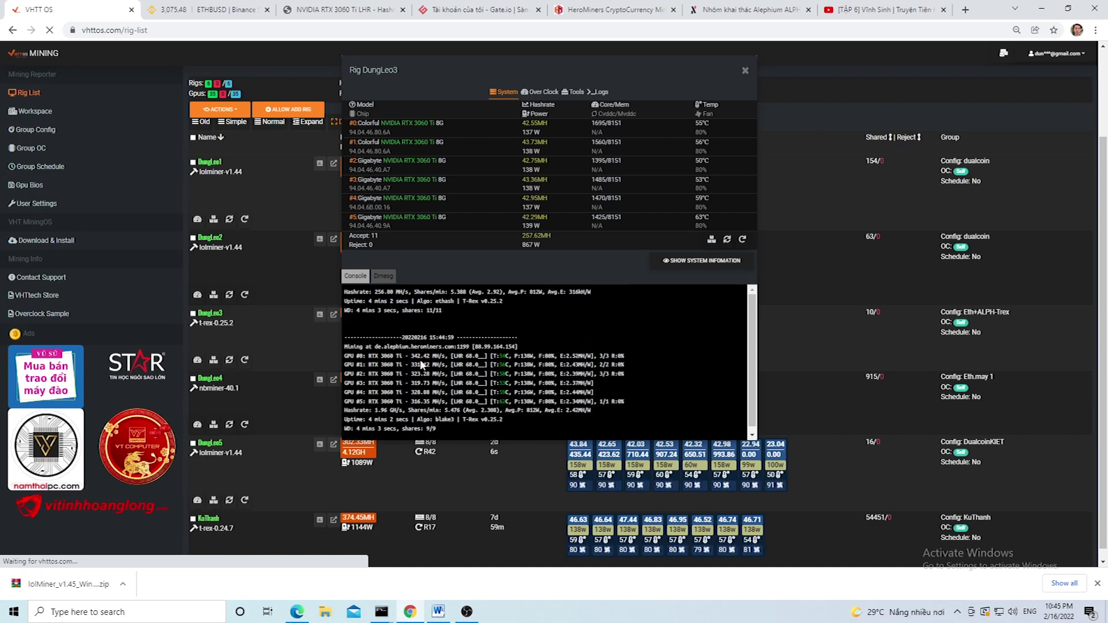
click(326, 12)
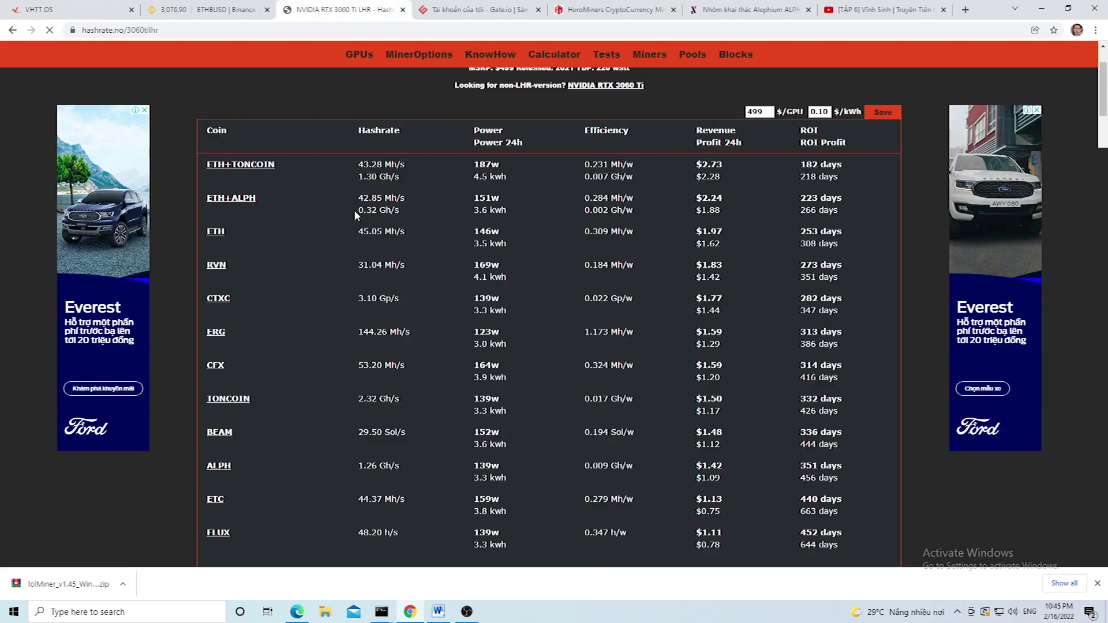
drag(355, 211, 392, 214)
click(410, 205)
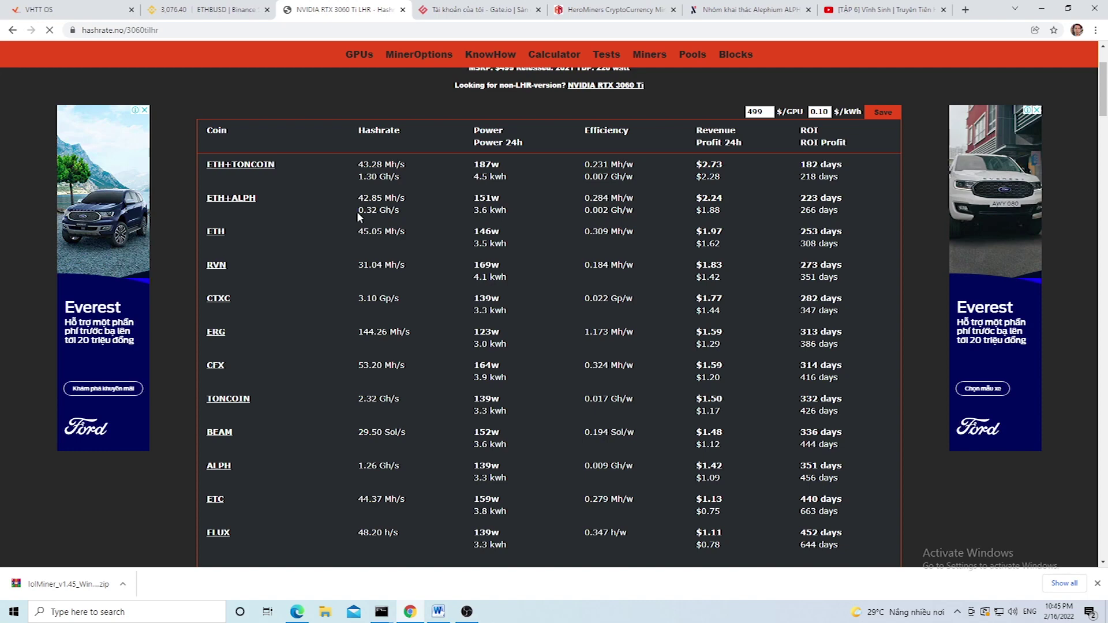
Compare the hashrate, power and revenue of mining ALPH alone with the ETH+ALPH row for the RTX 3060 Ti LHR
scroll(407, 277, down, 4)
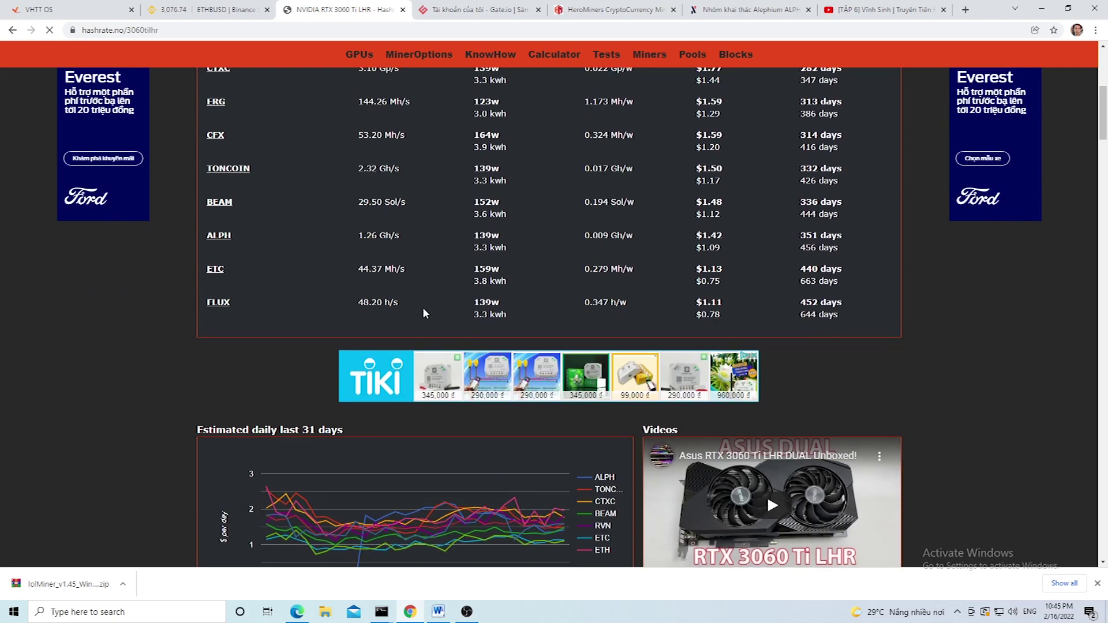
scroll(418, 329, up, 1)
drag(358, 293, 389, 295)
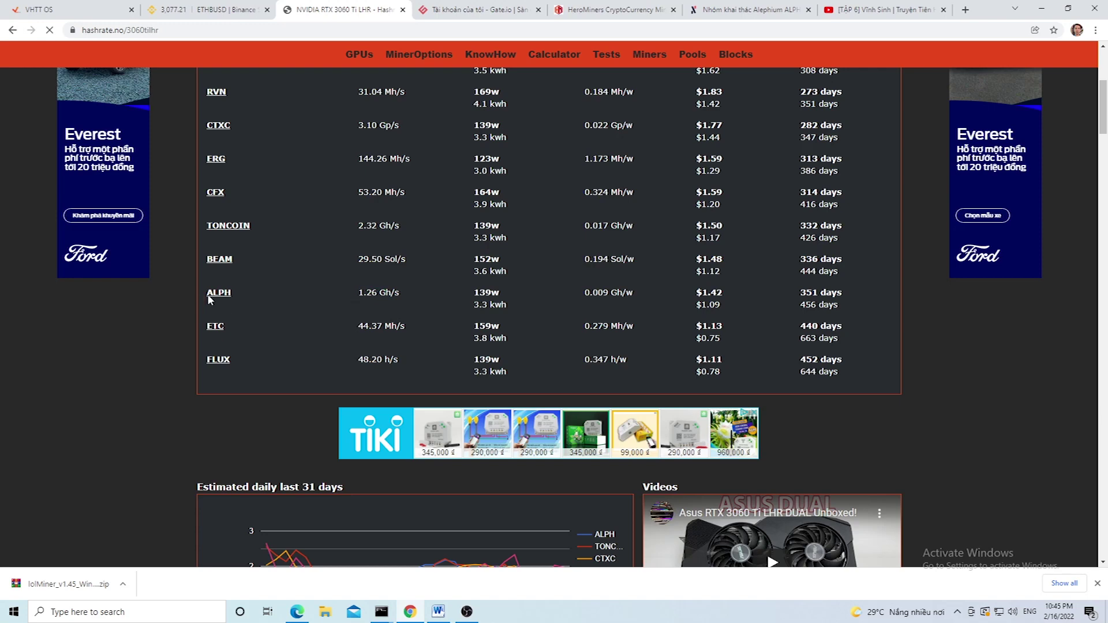
scroll(359, 300, up, 3)
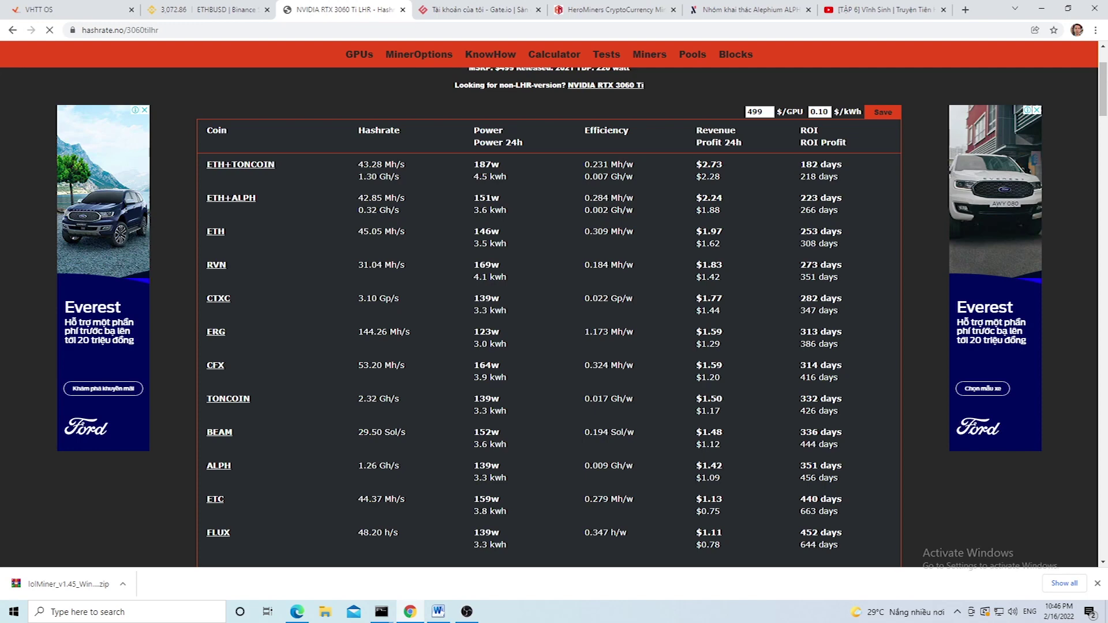
drag(685, 458, 732, 471)
click(690, 481)
drag(371, 197, 398, 220)
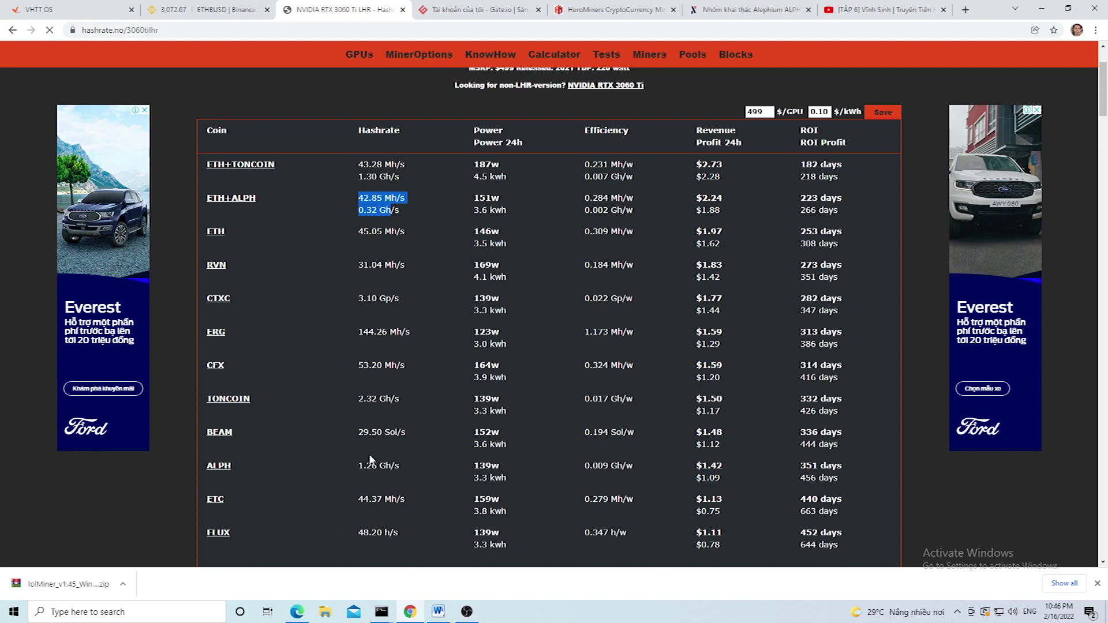
drag(676, 464, 729, 468)
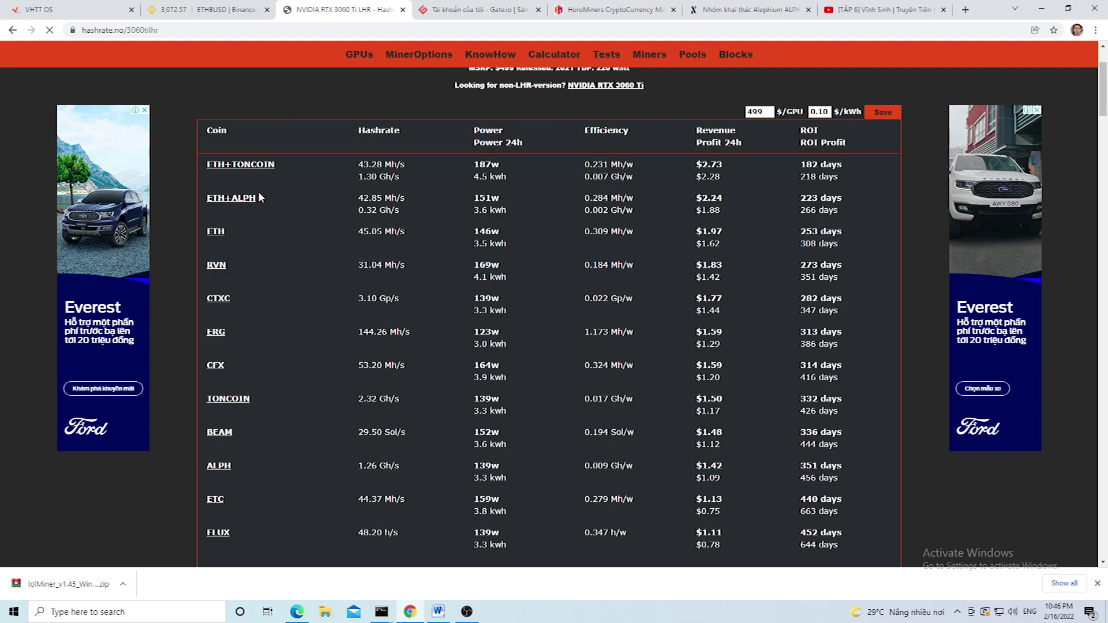
drag(354, 196, 530, 216)
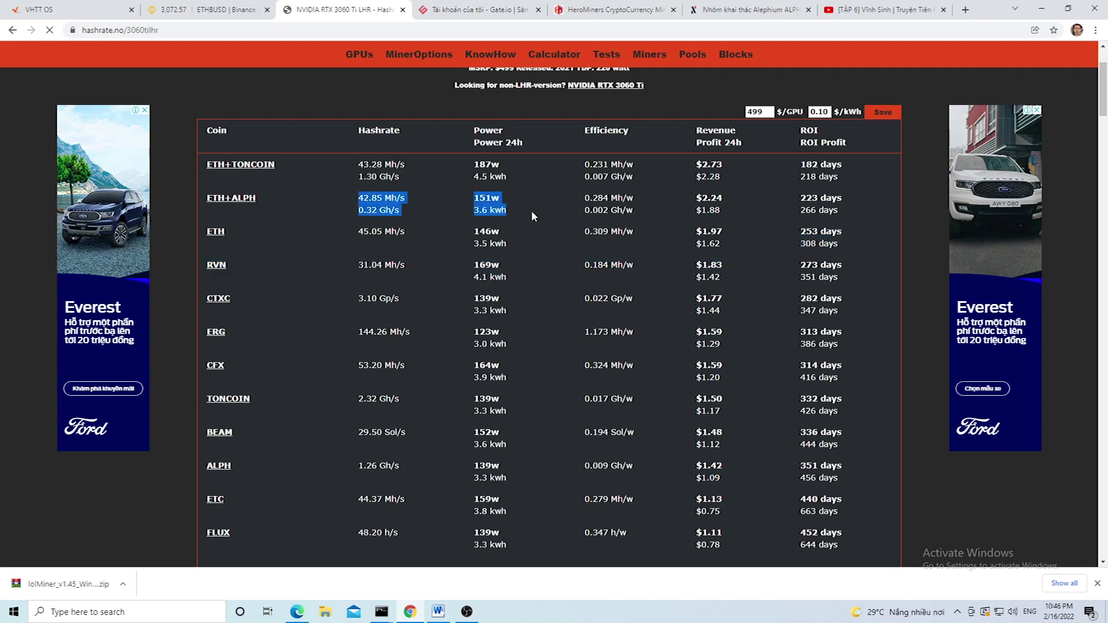
click(728, 496)
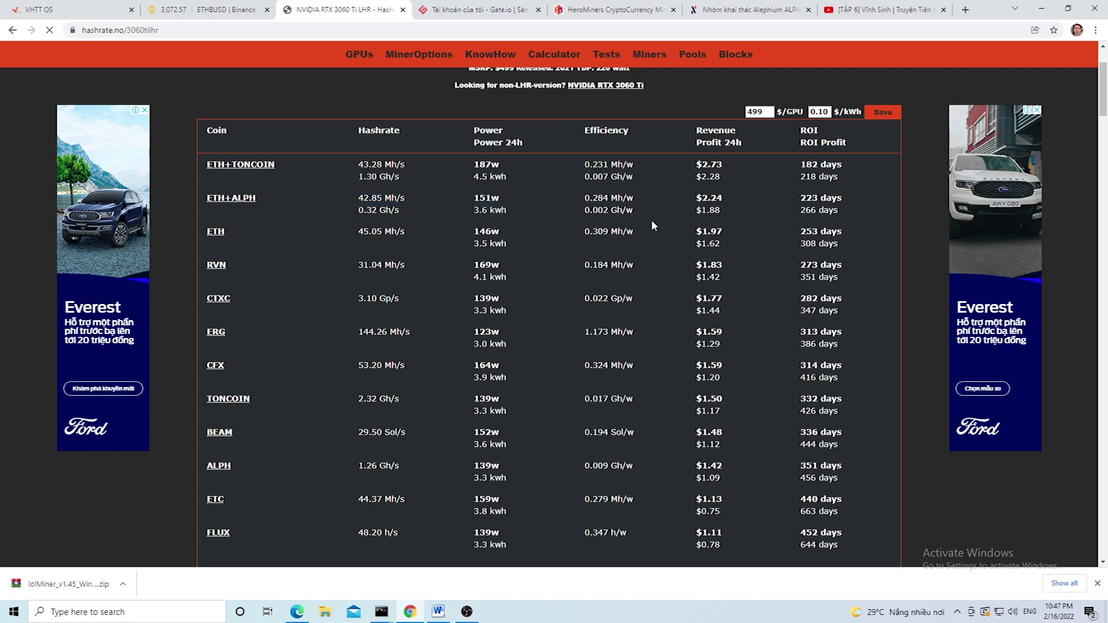
Compare the daily revenue and profit of the ETH+ALPH and ETH rows in the RTX 3060 Ti LHR table
drag(231, 225, 708, 210)
click(735, 236)
click(745, 262)
drag(695, 209, 735, 247)
drag(187, 198, 282, 199)
Close the rig details in VHTT OS and find the ETH+ALPH-LOLminer and Eth+ALPH-Trex entries among the group configs
click(58, 10)
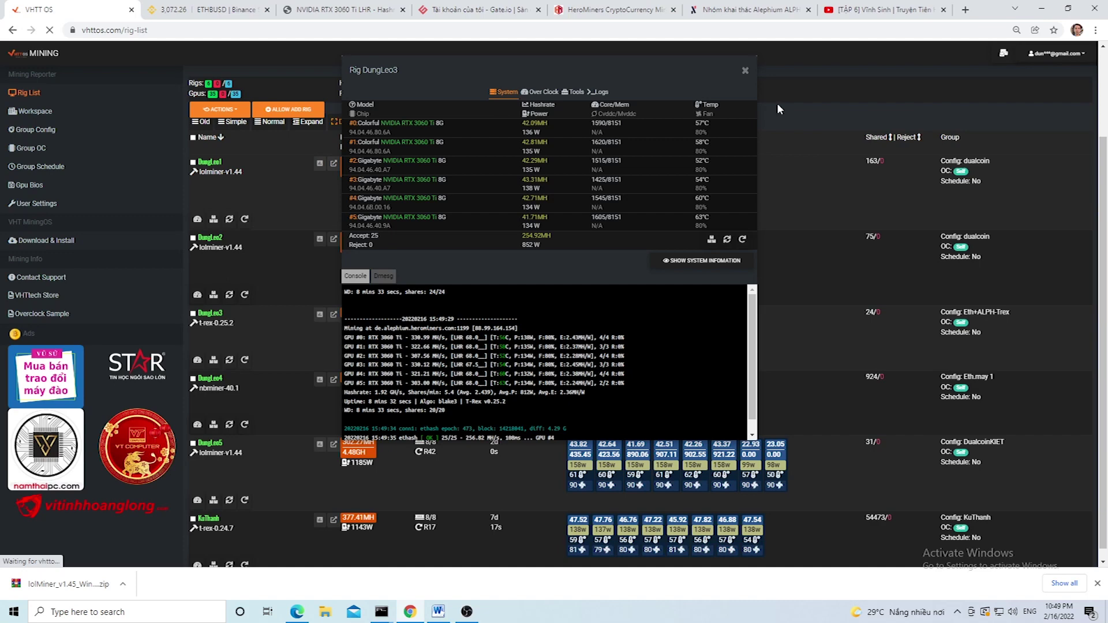
click(745, 71)
click(41, 131)
scroll(44, 145, down, 1)
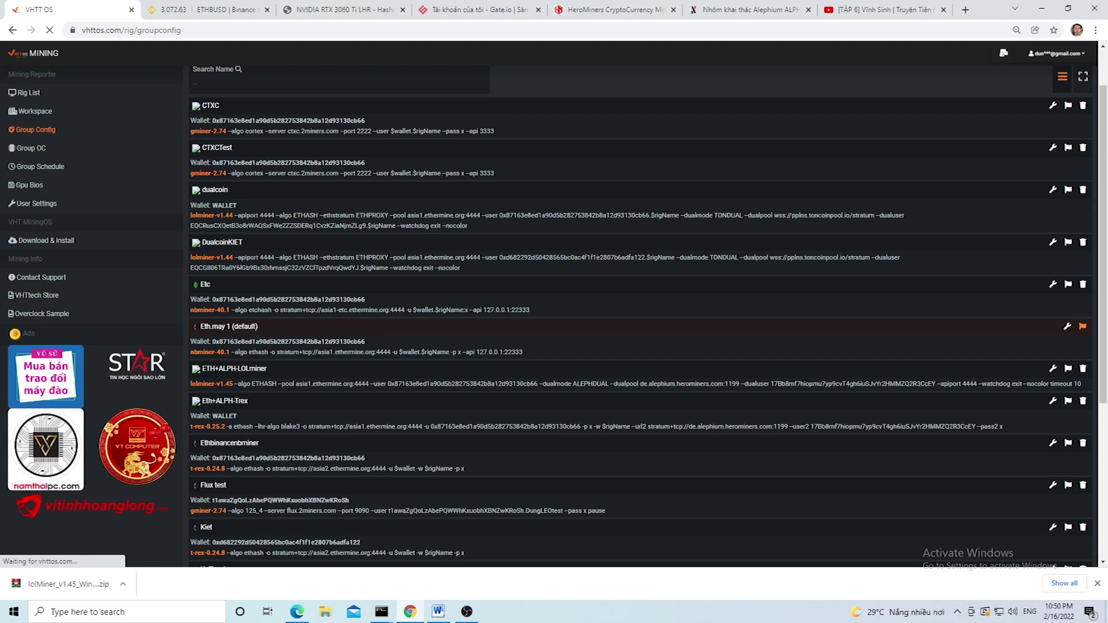
drag(201, 369, 227, 370)
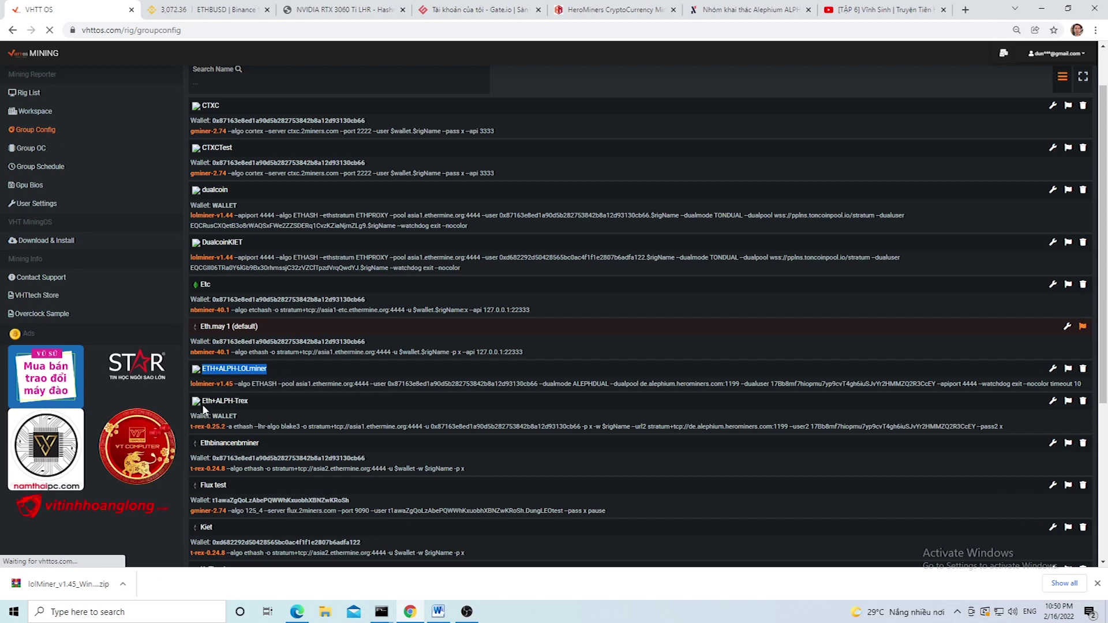
drag(202, 401, 234, 401)
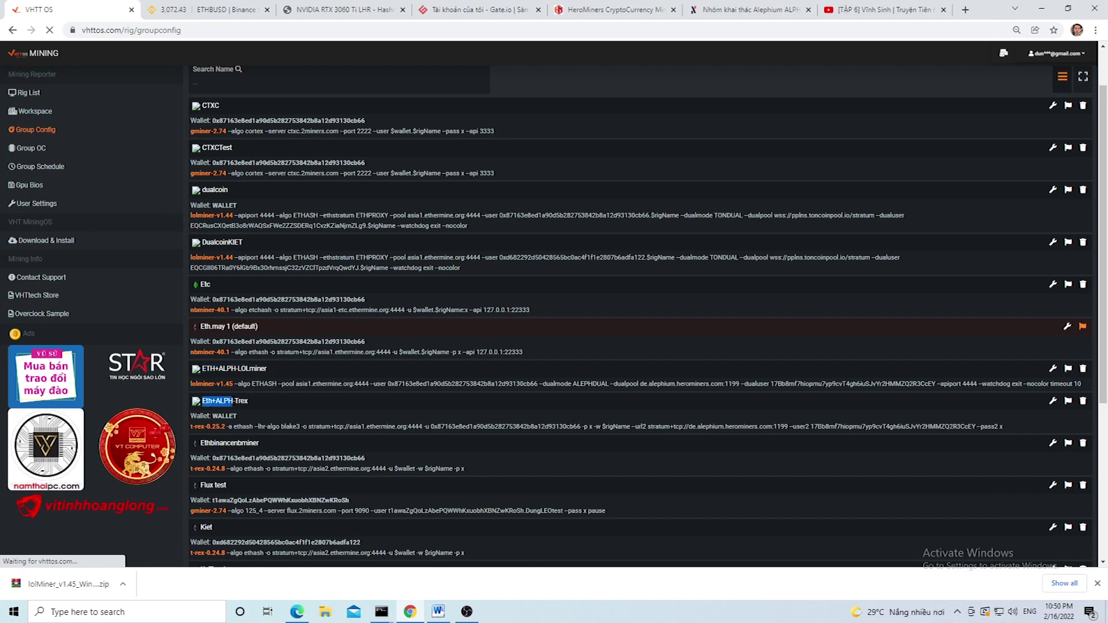
click(253, 402)
Open the AMD RX 6900 XT page from the GPU list on hashrate.no to view its coin profitability
click(340, 10)
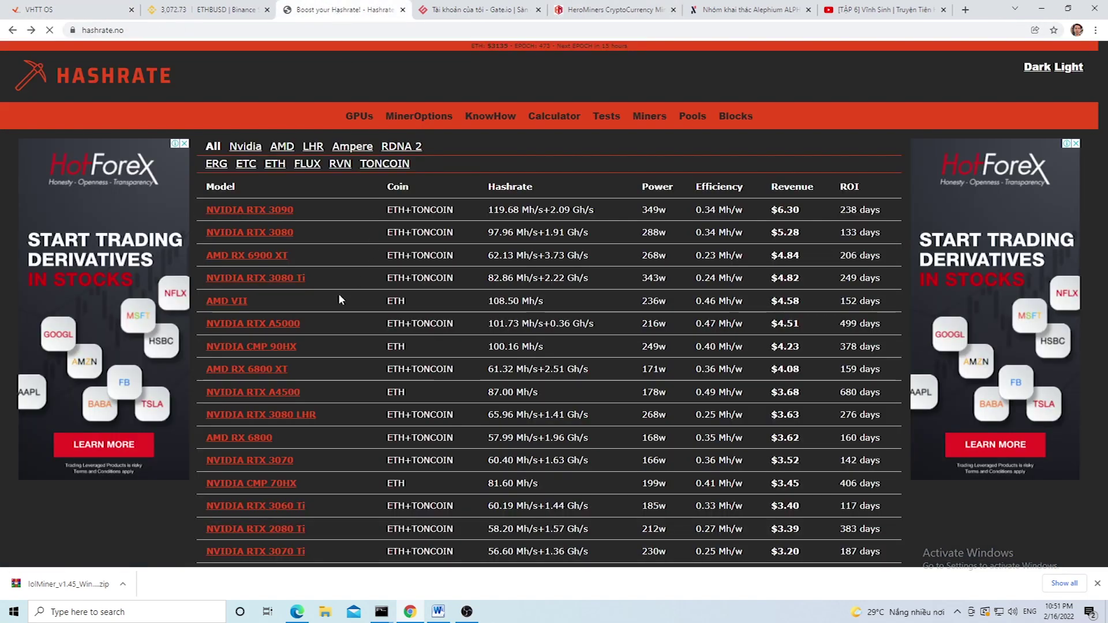
scroll(373, 305, down, 2)
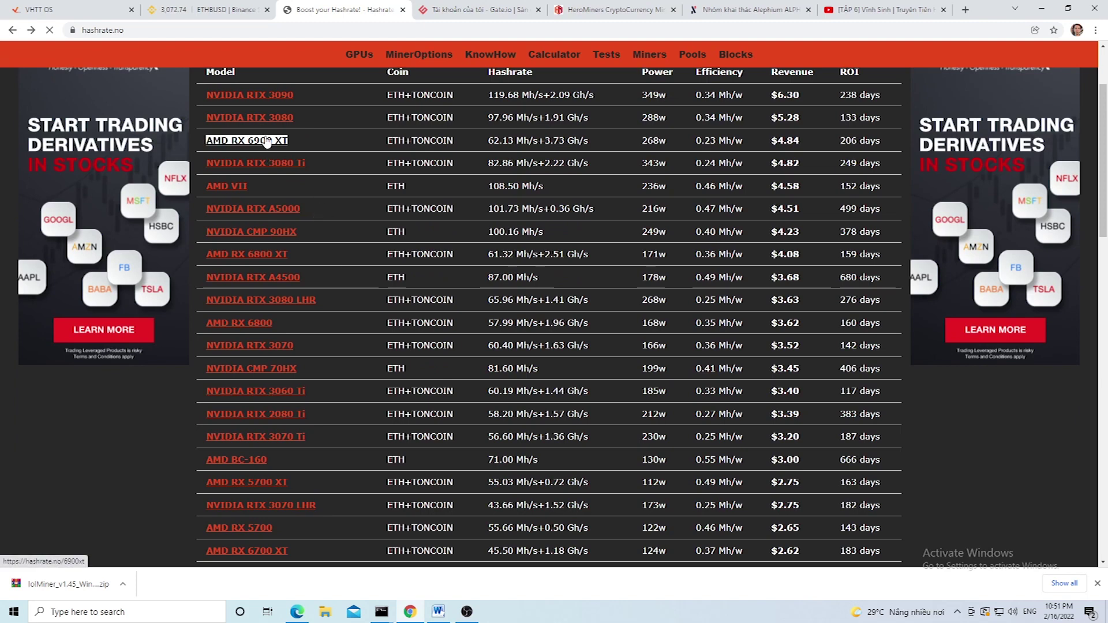
click(266, 142)
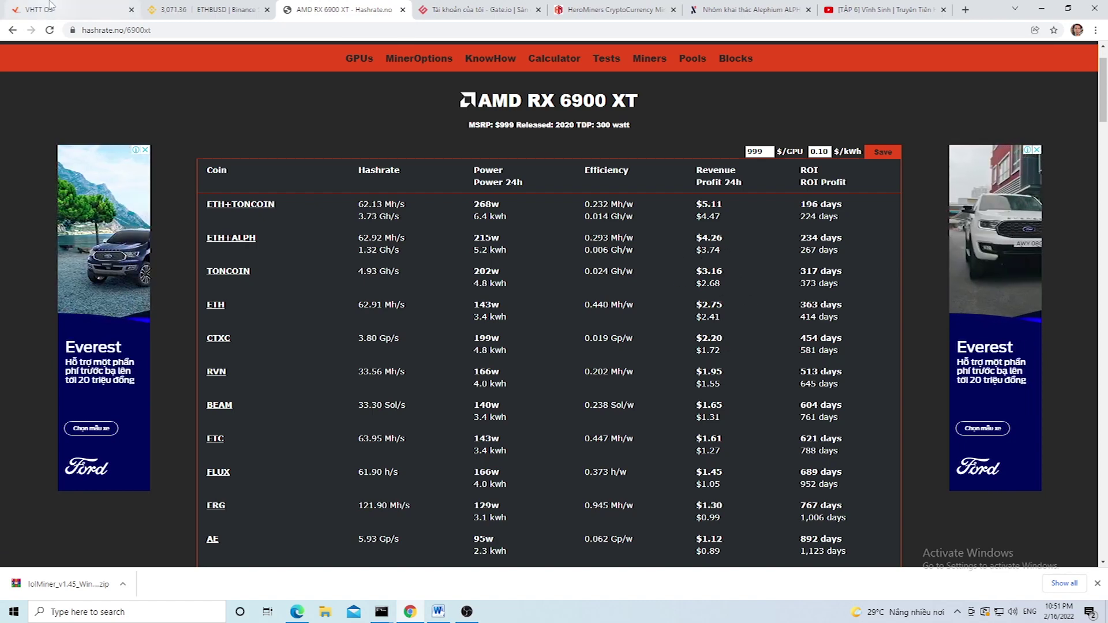
Return to VHTT OS and start a new group config named ETH+ALPH
key(ctrl+1)
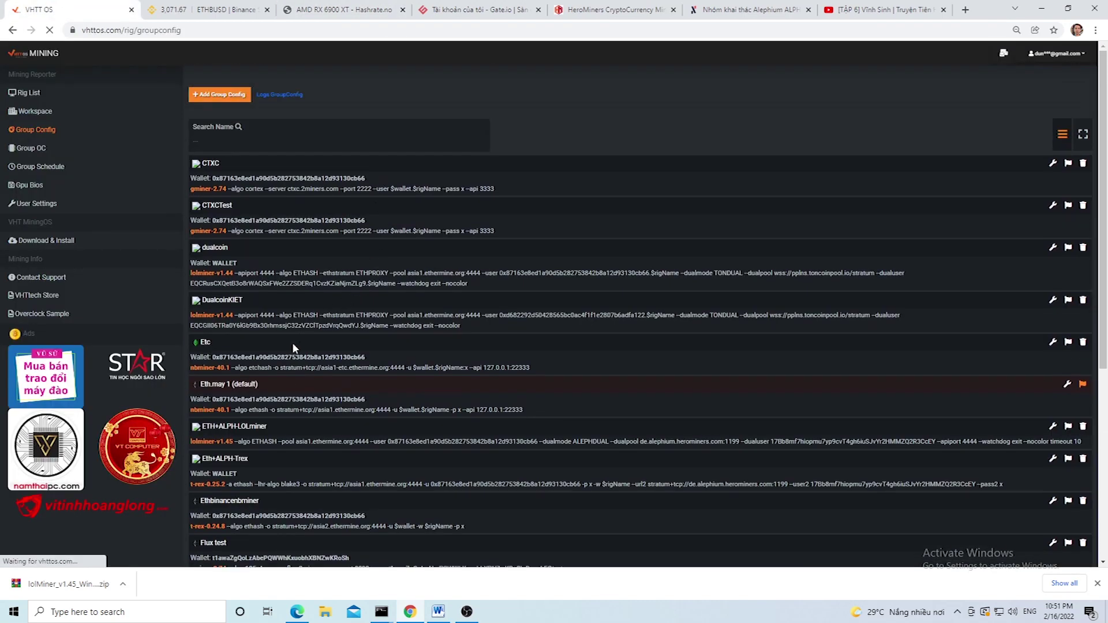
click(220, 100)
click(243, 123)
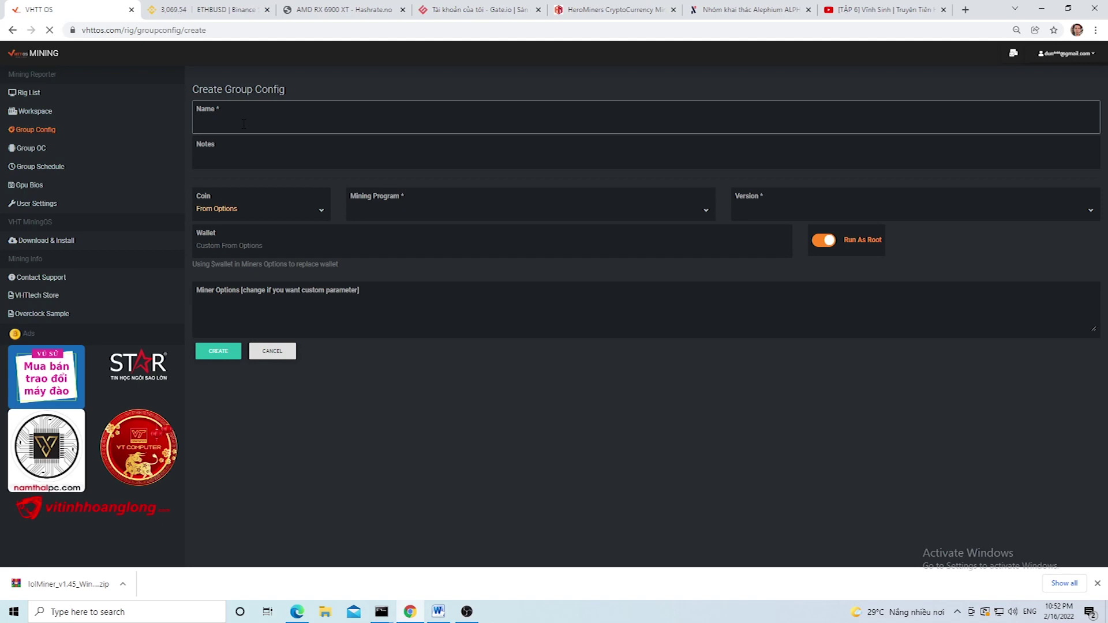
text(ETH)
text(-)
text(ALPH)
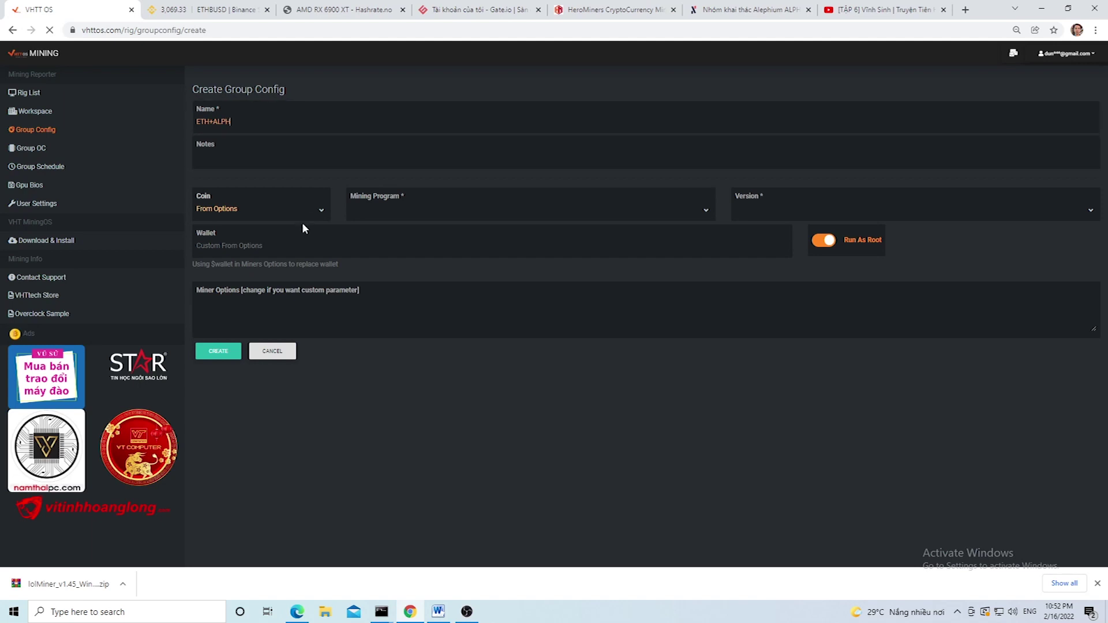
Set the config's coin to CUSTOM and its mining program to t-rex, and show the available t-rex versions
click(231, 209)
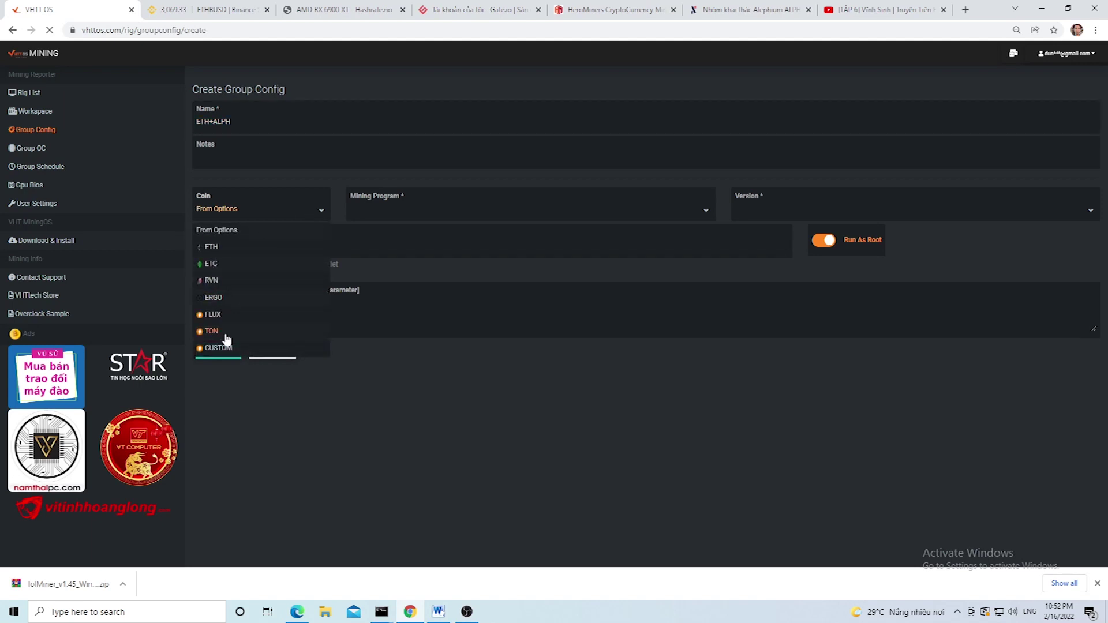
click(216, 347)
click(403, 208)
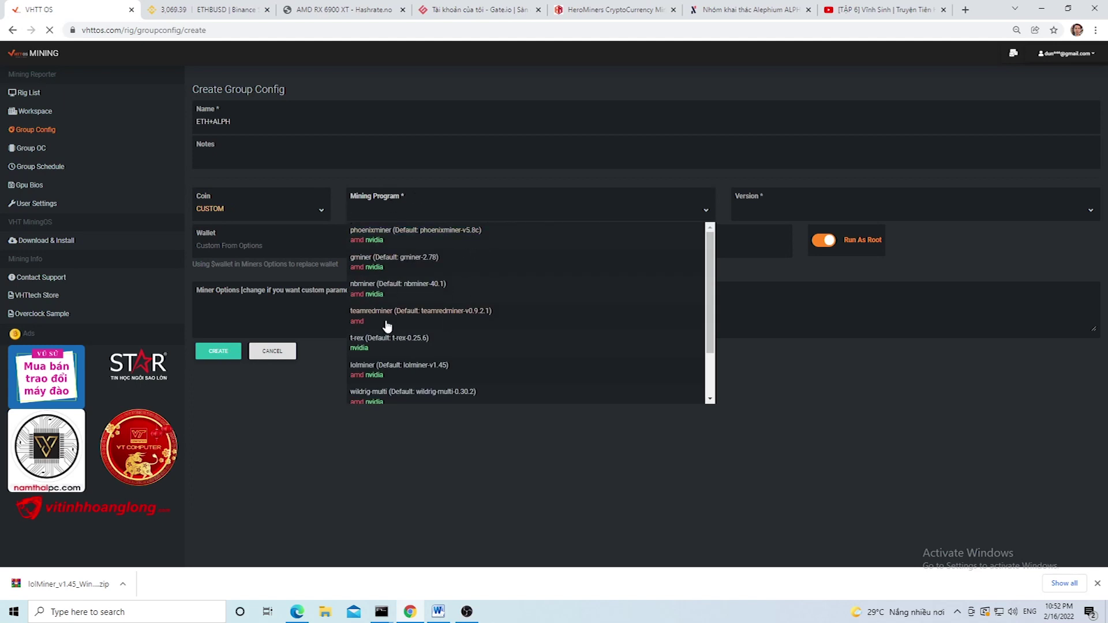
click(382, 346)
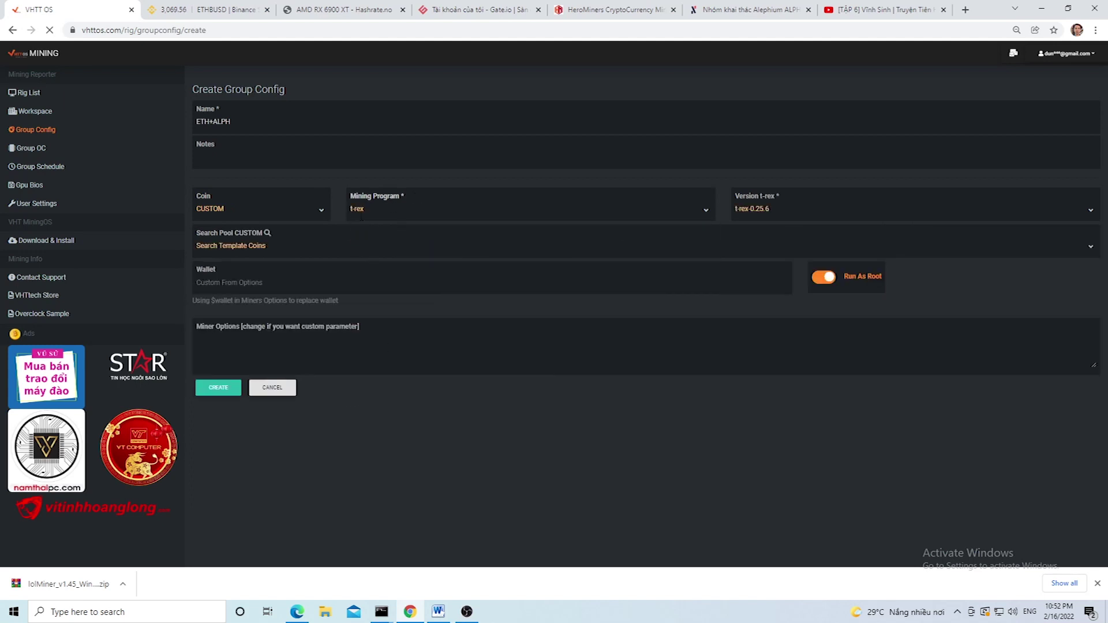
click(756, 209)
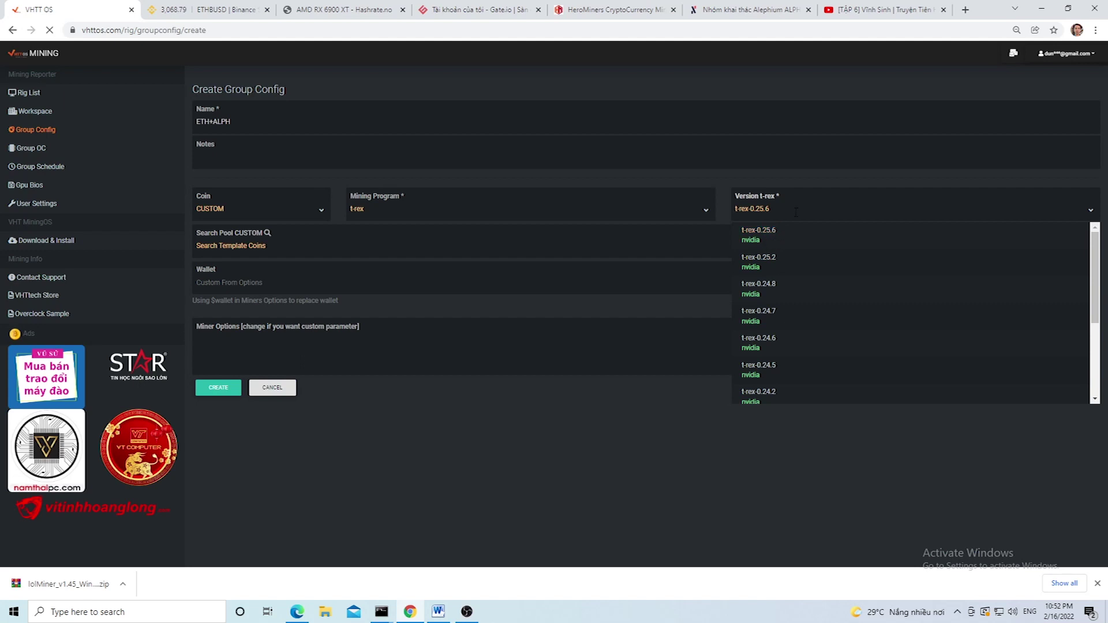
Examine the pool template, wallet and miner options fields of the new ETH+ALPH config
click(618, 246)
click(372, 382)
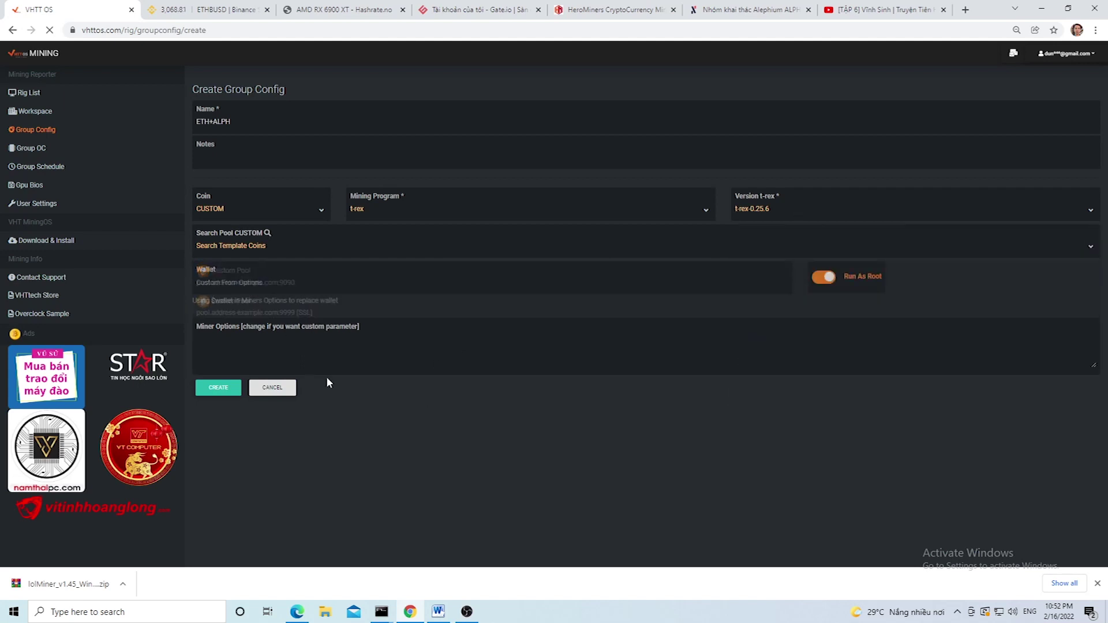
click(231, 282)
click(315, 349)
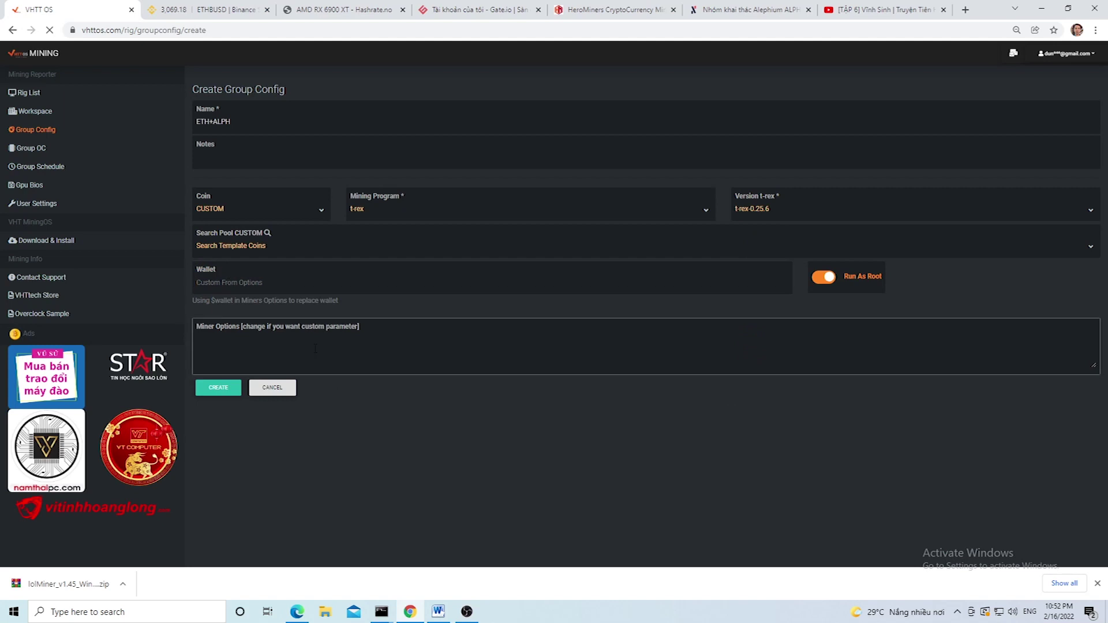
click(205, 289)
click(260, 339)
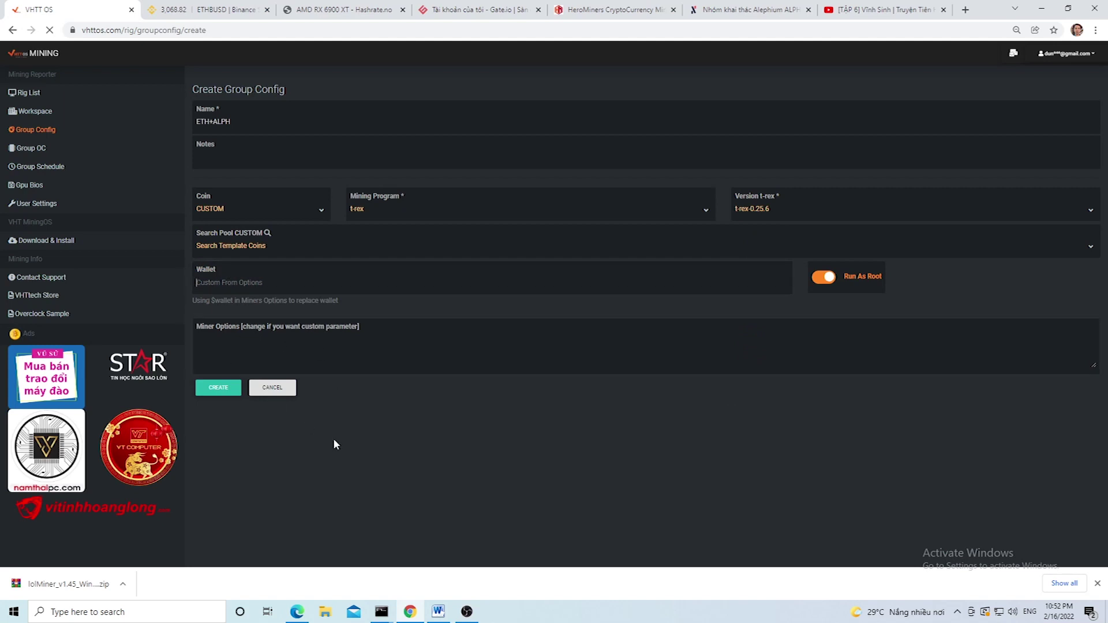
Switch to the Word document and examine the pool addresses and both wallet addresses in the T-REX MINER 0.25.2 parameters
click(438, 611)
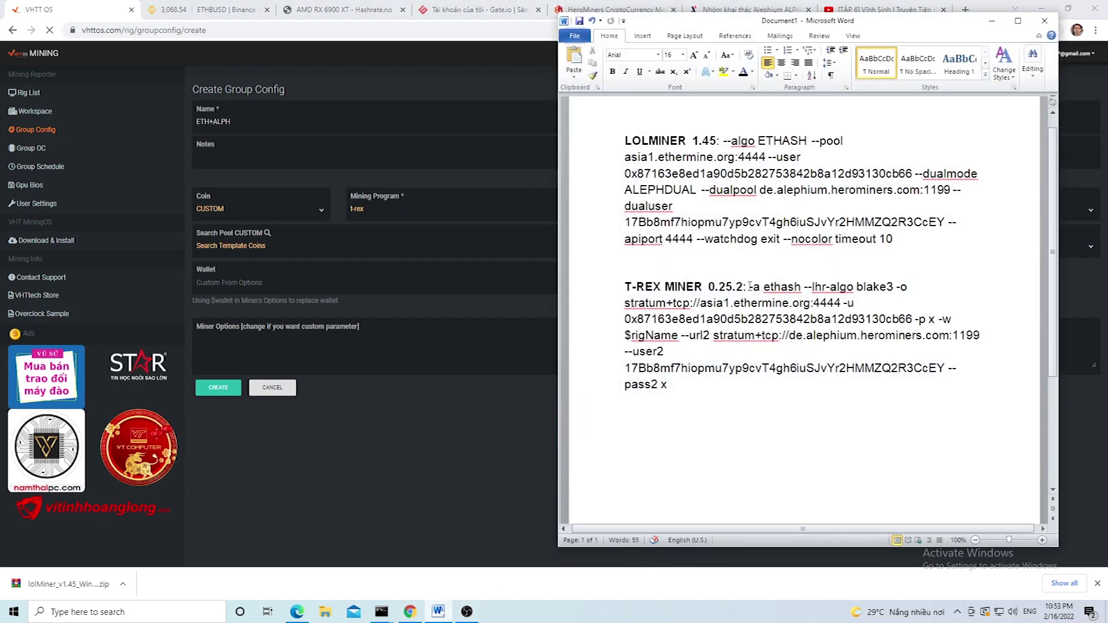
drag(749, 287, 915, 368)
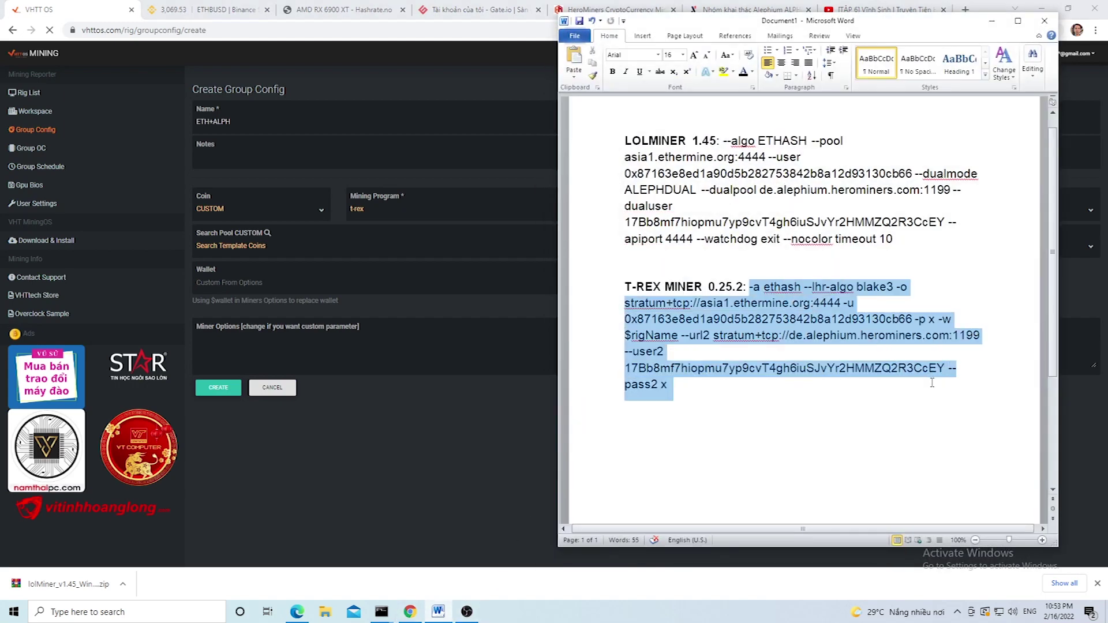
click(692, 404)
drag(625, 303, 834, 304)
drag(626, 319, 914, 320)
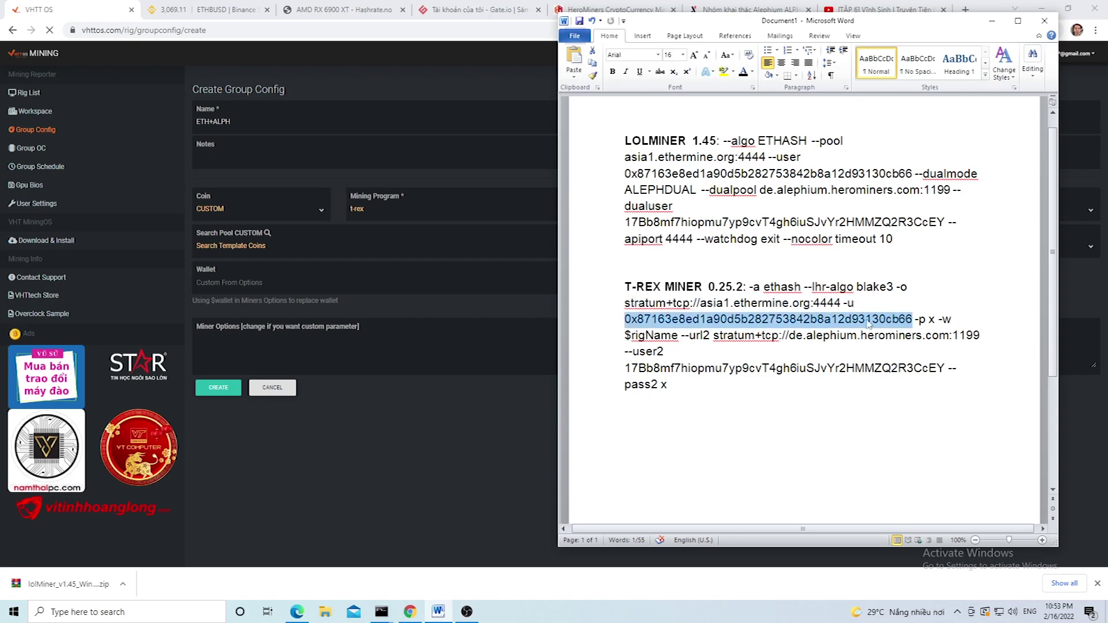
drag(788, 336, 981, 337)
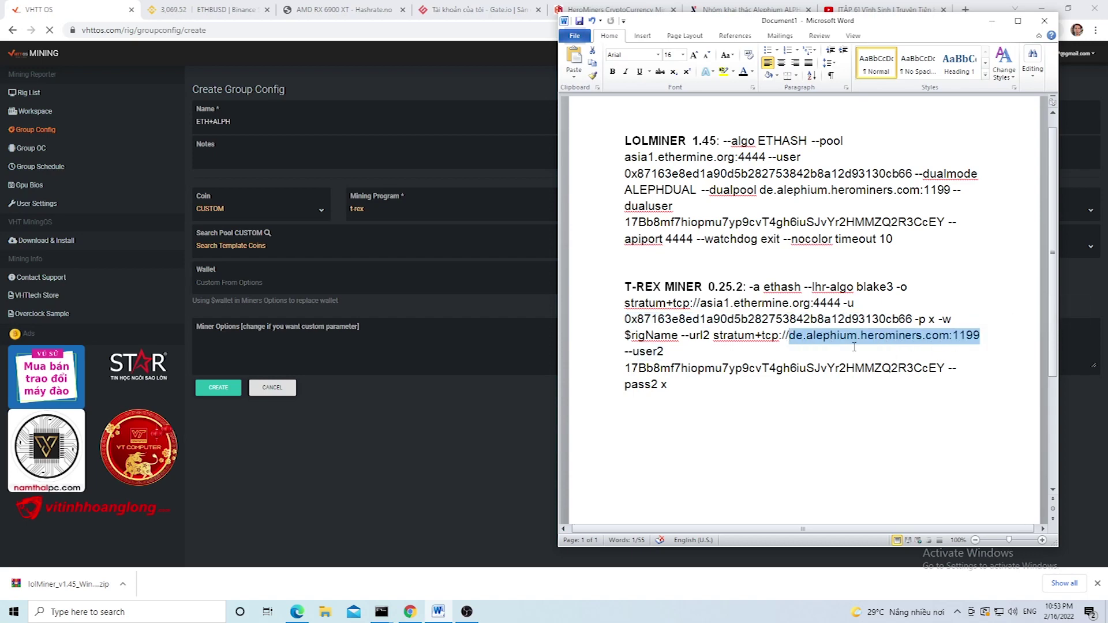
drag(625, 368, 946, 370)
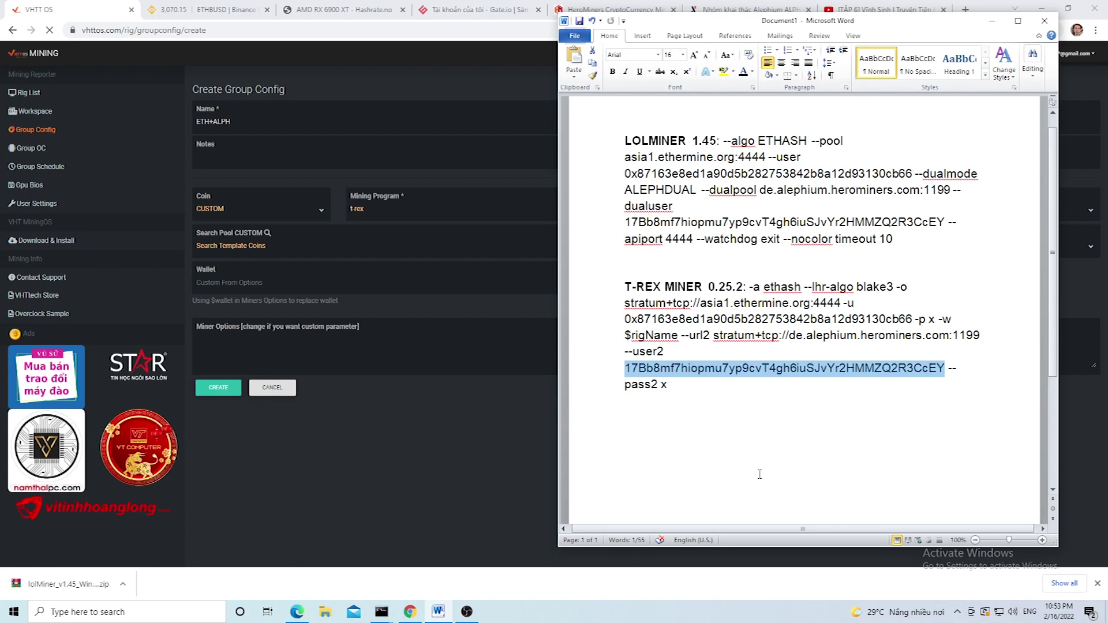
click(706, 411)
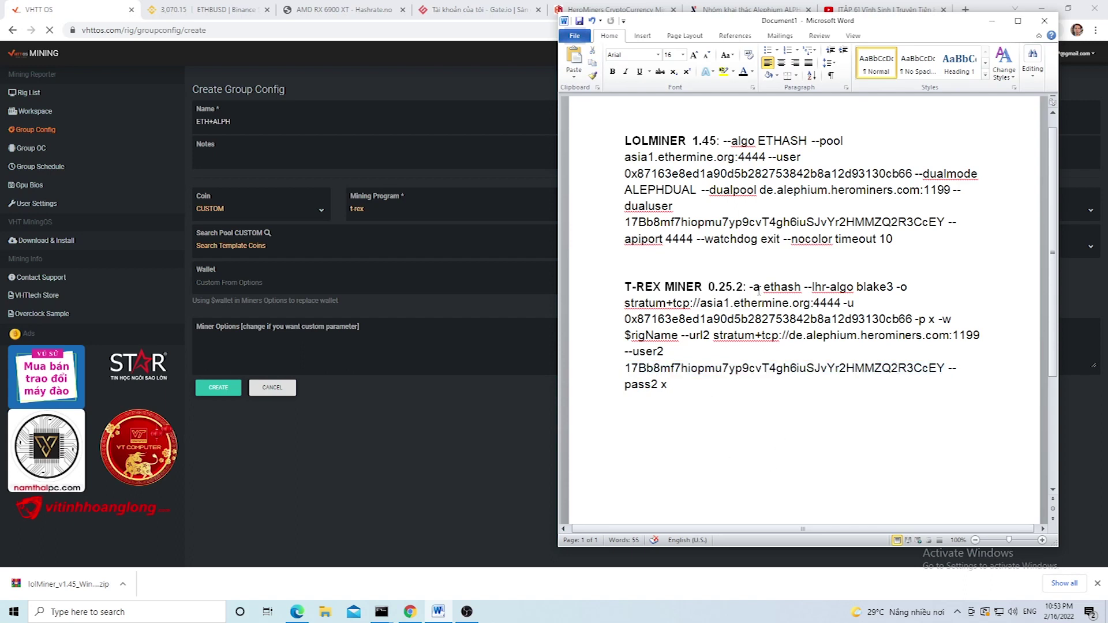
Copy the T-REX MINER 0.25.2 parameters from Word into the VHTT OS miner options and create the ETH+ALPH config
drag(749, 287, 672, 384)
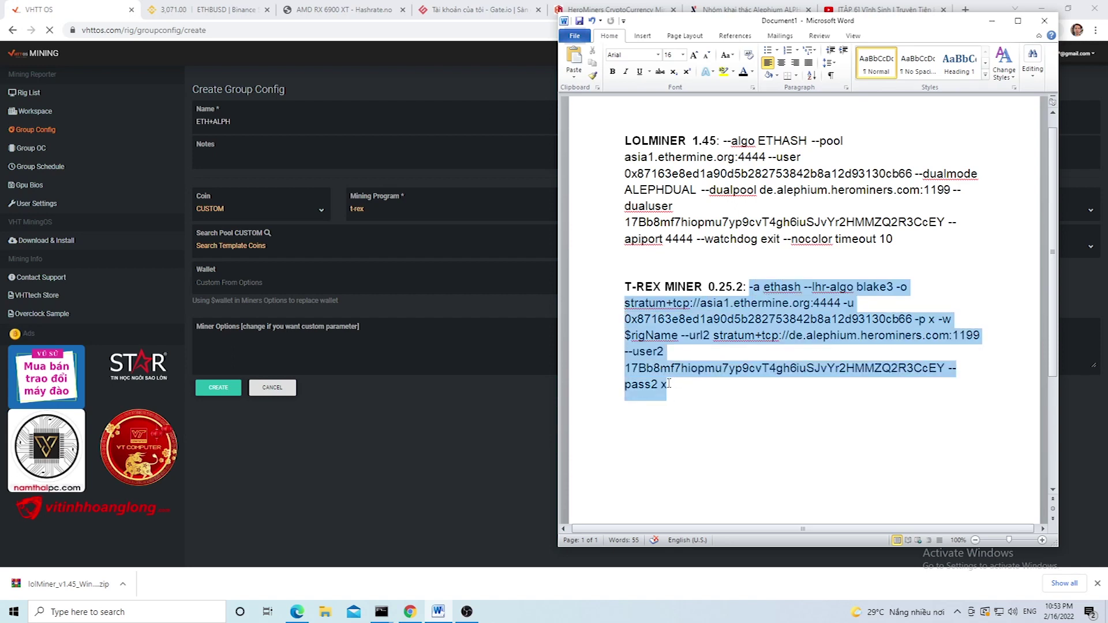
right_click(647, 329)
click(673, 348)
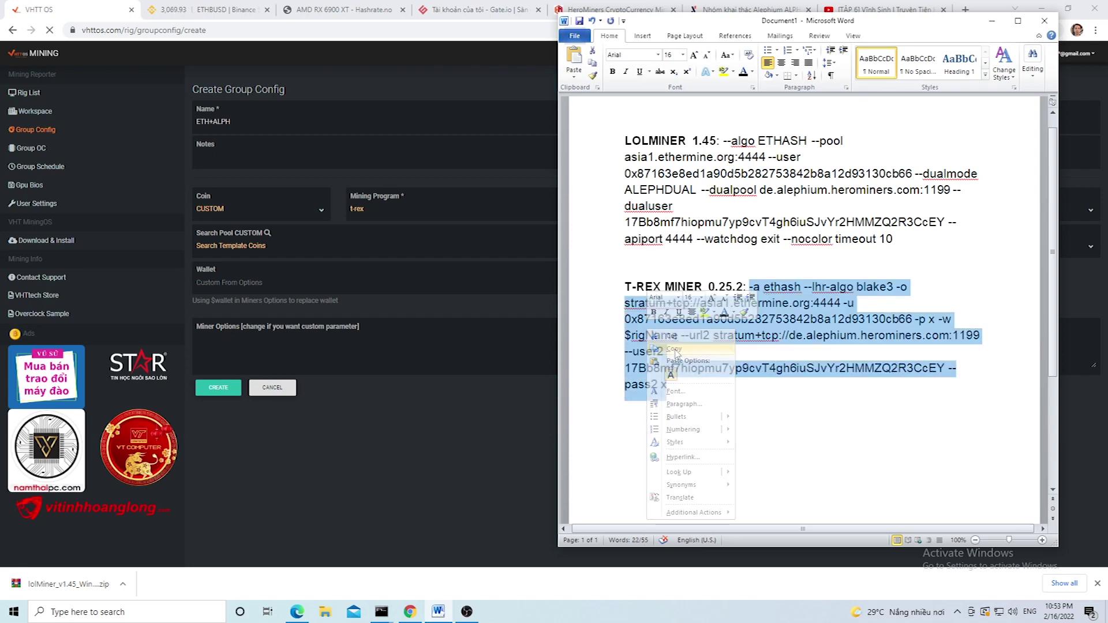
click(265, 360)
right_click(202, 349)
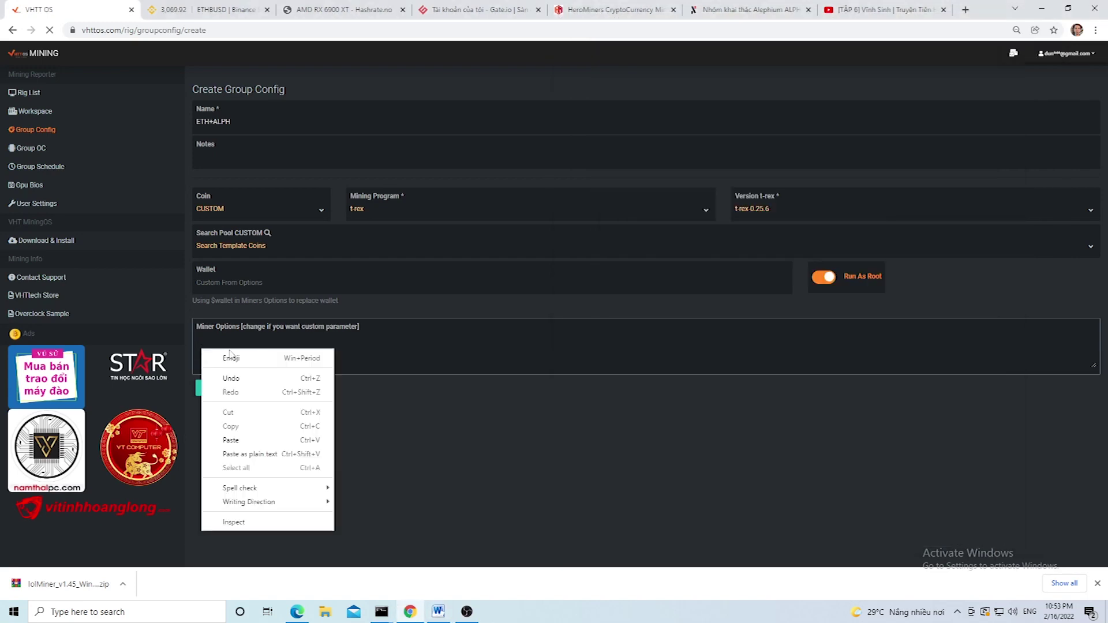
click(230, 441)
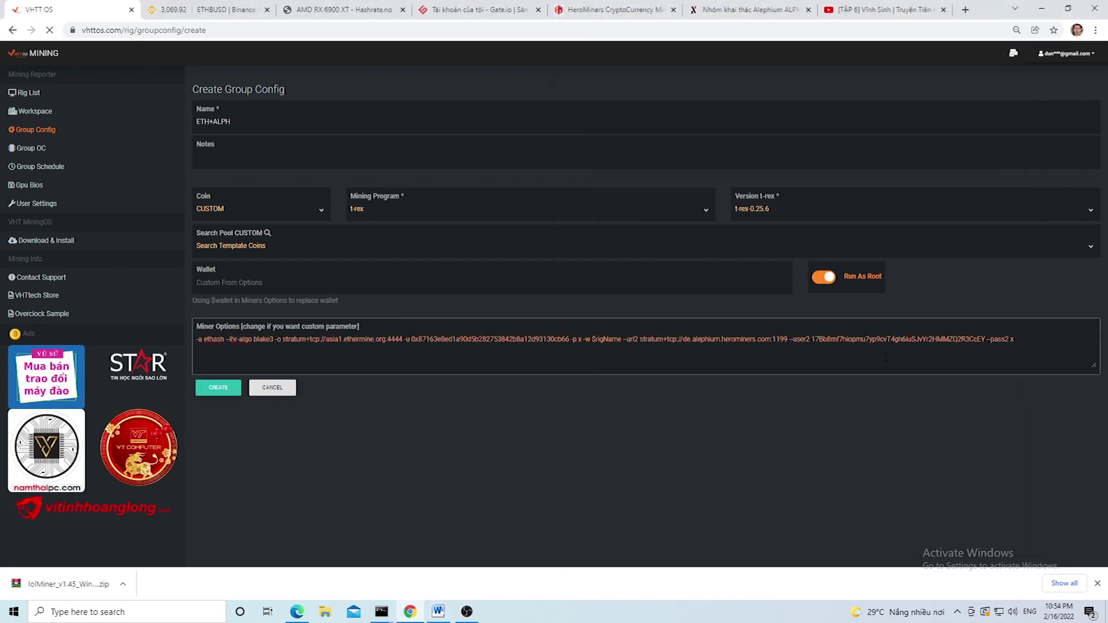
click(222, 393)
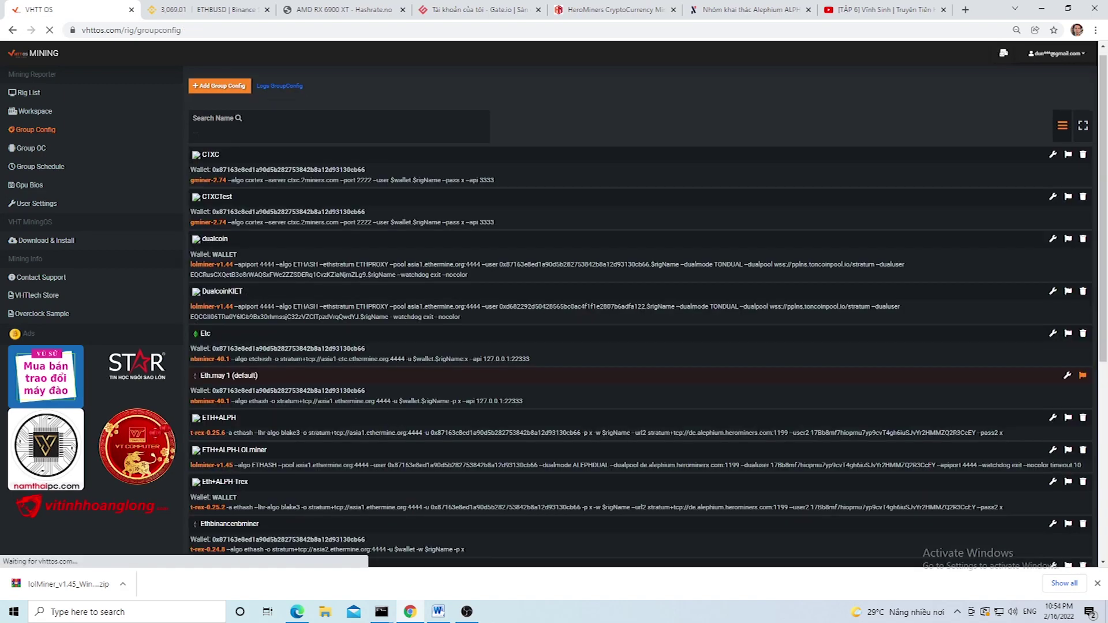
scroll(266, 387, down, 2)
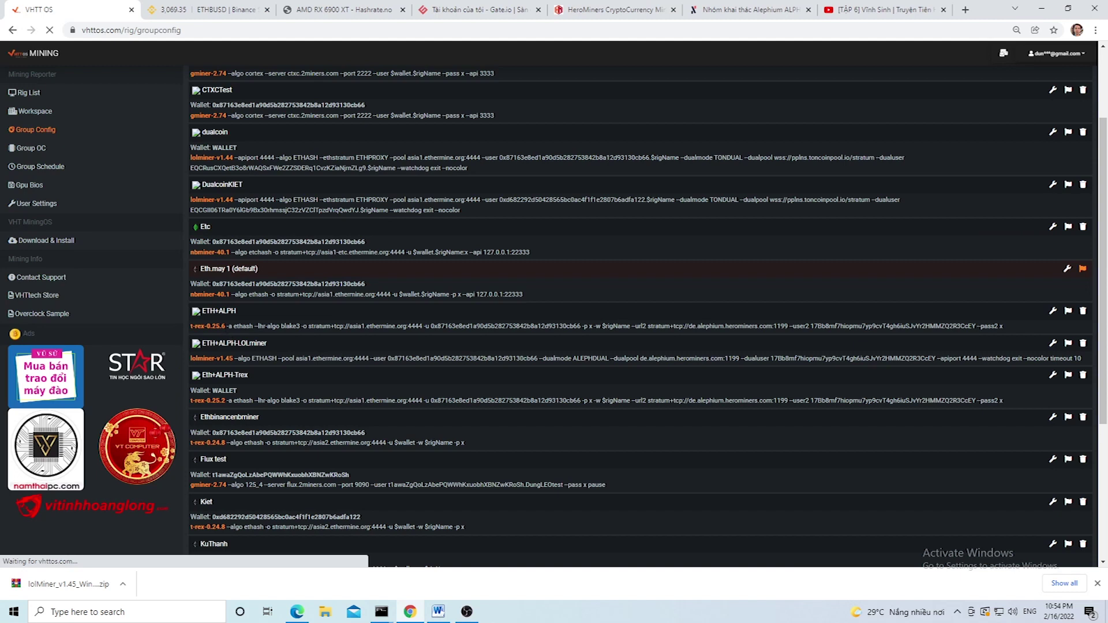